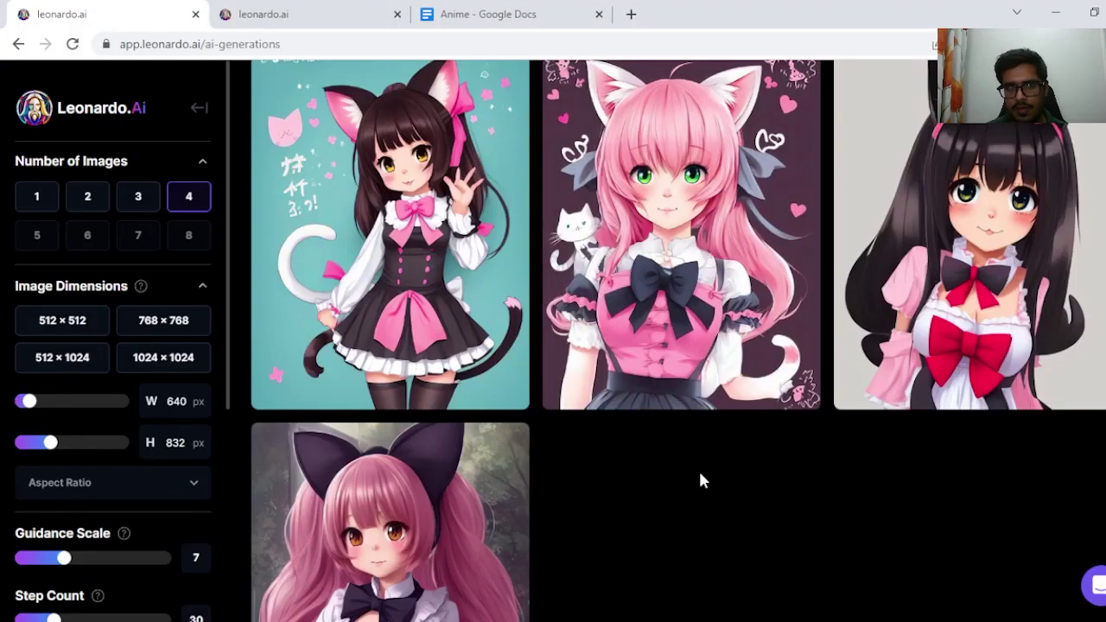
# - Check the featured models on the Leonardo home page for DreamShaper 3.2, then return to the anime generations
pyautogui.click(346, 16)
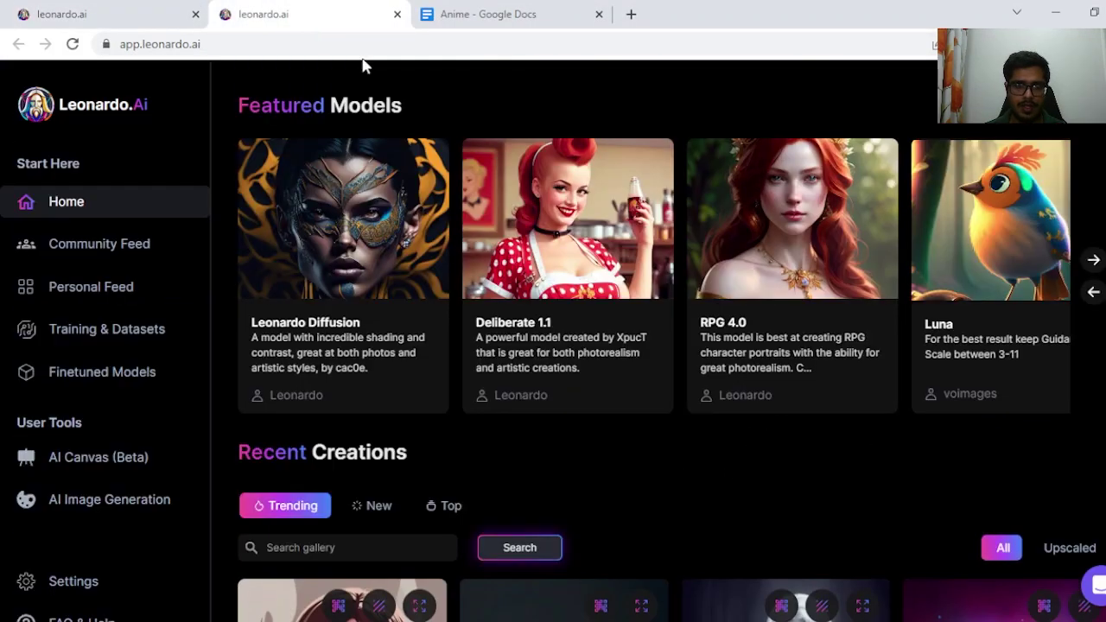
pyautogui.click(1093, 262)
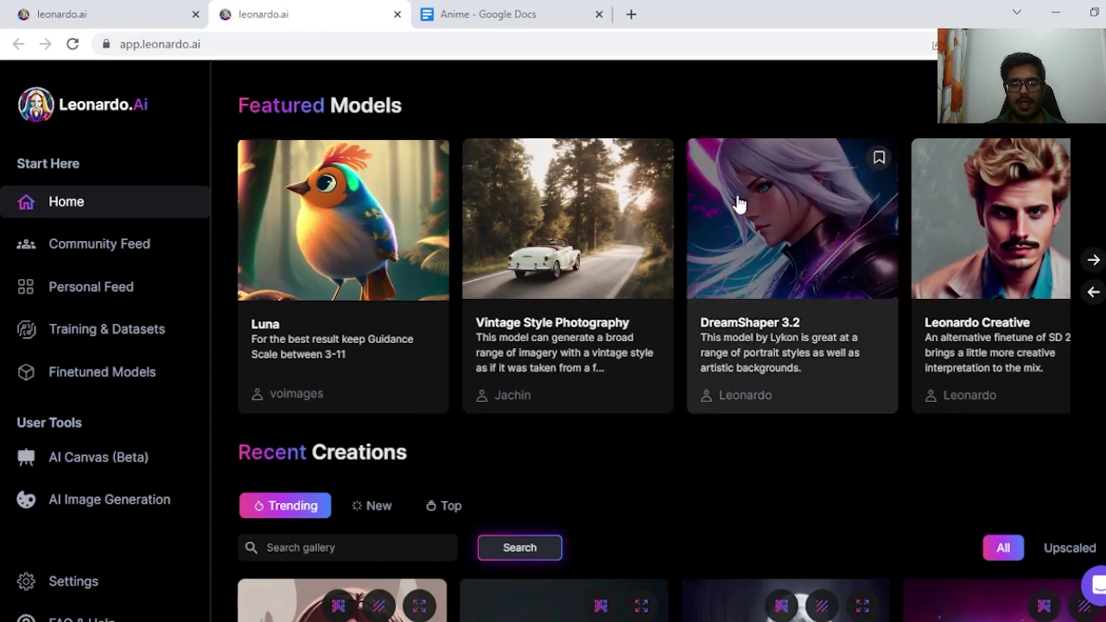
pyautogui.click(113, 16)
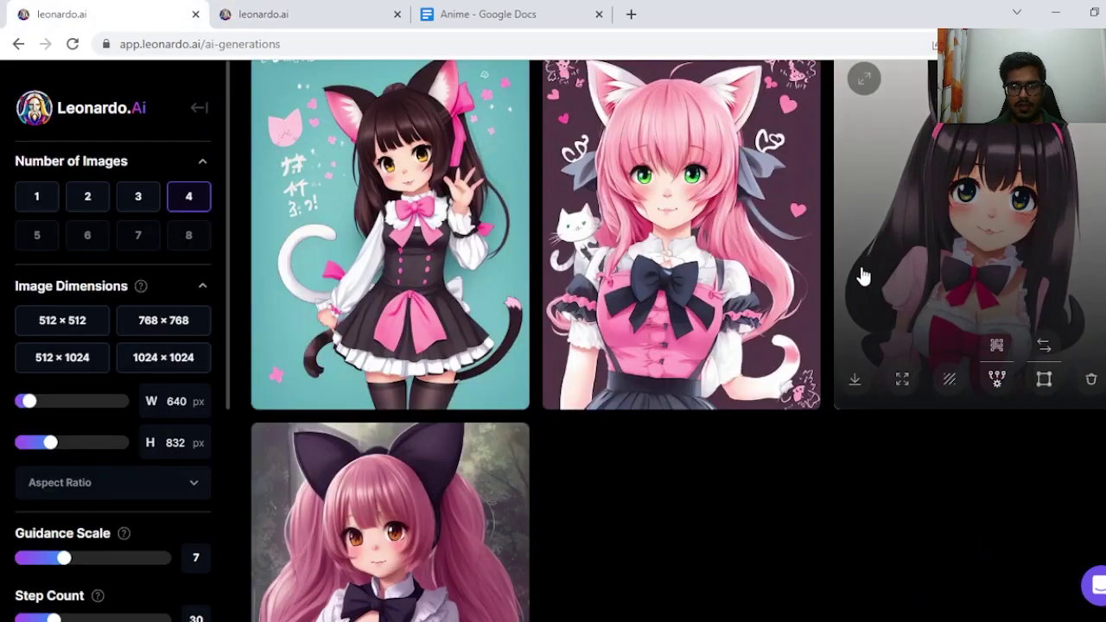
pyautogui.scroll(-2, 714, 363)
# - Compare the cat girl generations against the Anime prompt document
pyautogui.hotkey('ctrl', '3')
pyautogui.scroll(1, 390, 176)
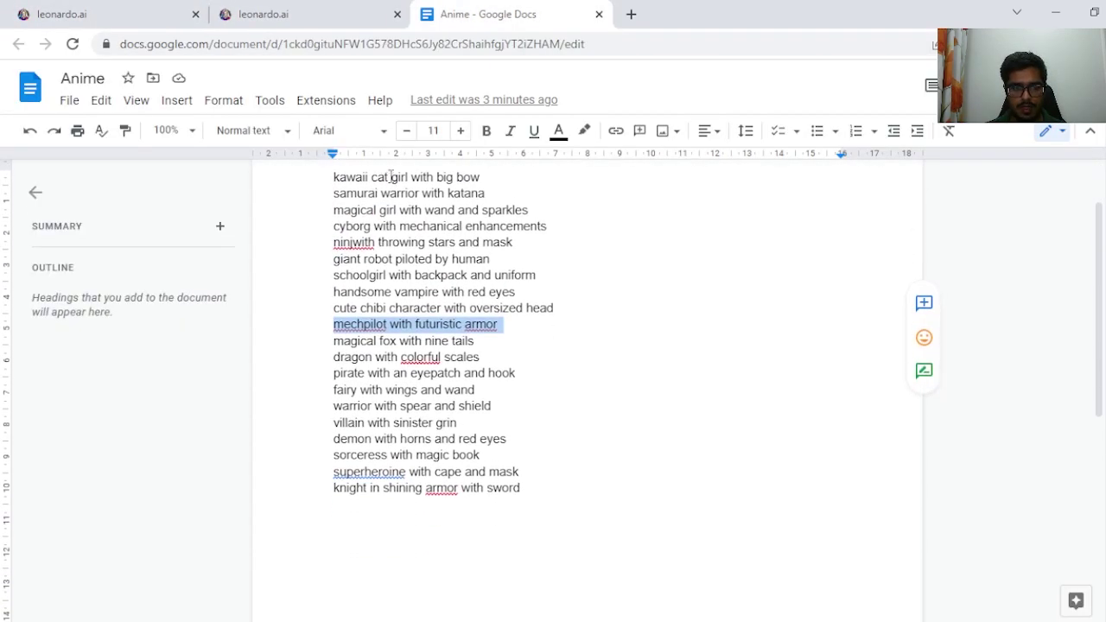
pyautogui.scroll(1, 442, 400)
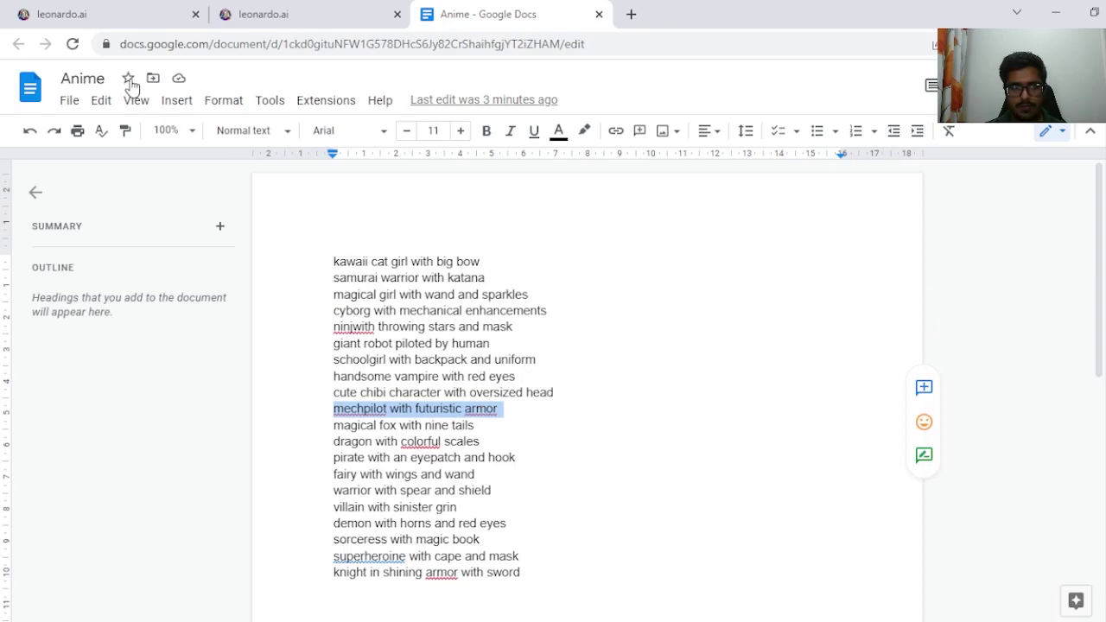
pyautogui.click(121, 24)
pyautogui.scroll(2, 673, 316)
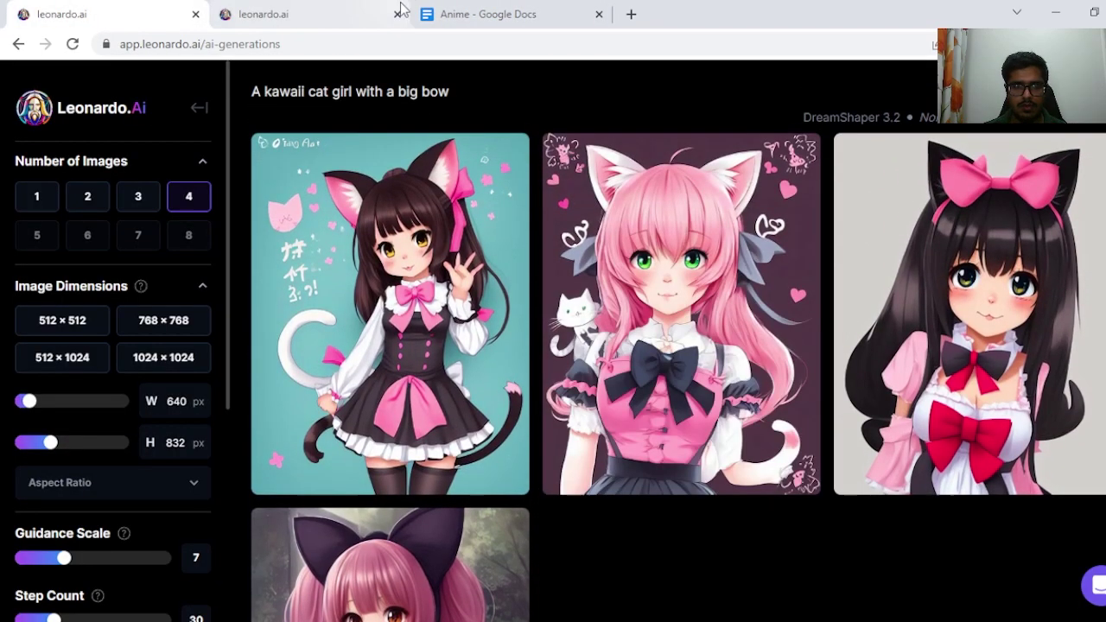
pyautogui.click(469, 12)
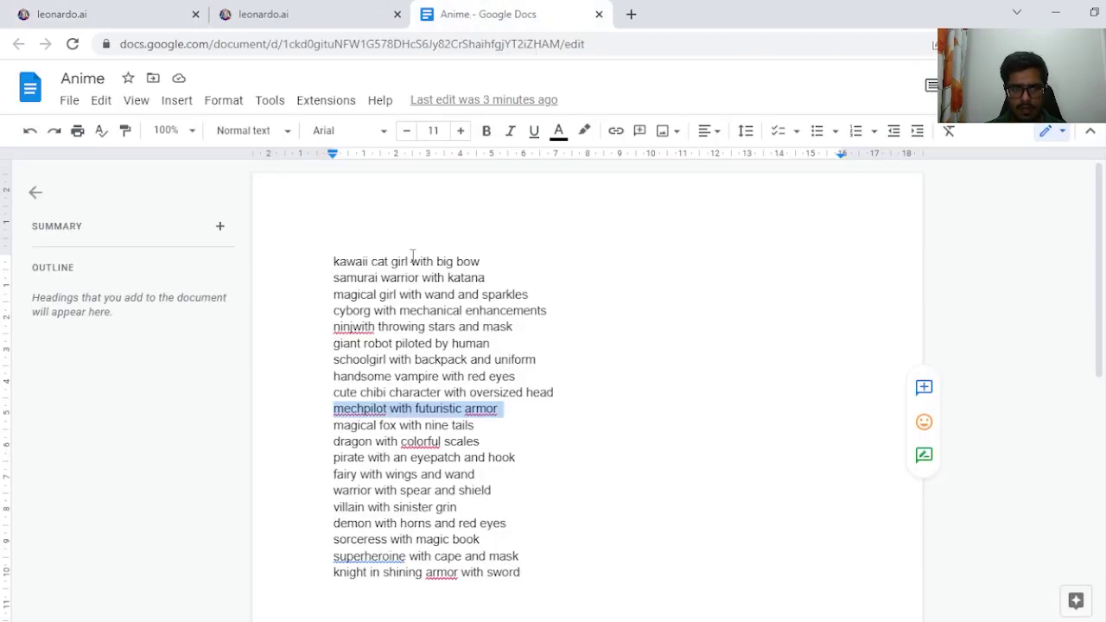
# - Scroll through the four kawaii cat girl images up to the red-armored samurai warrior set
pyautogui.click(121, 14)
pyautogui.scroll(-2, 656, 285)
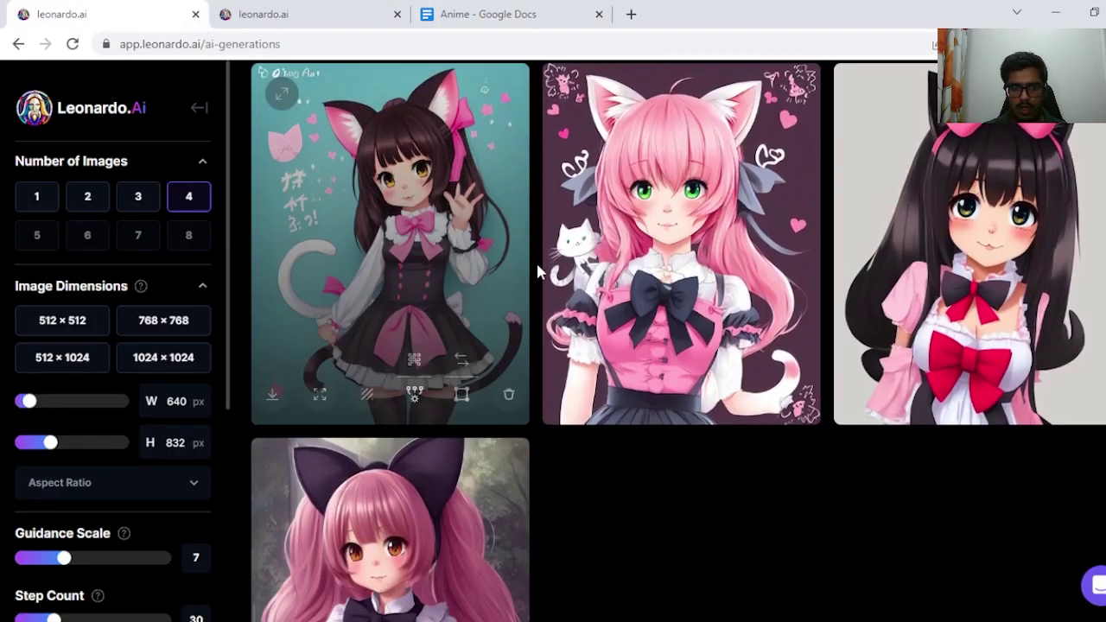
pyautogui.scroll(1, 993, 432)
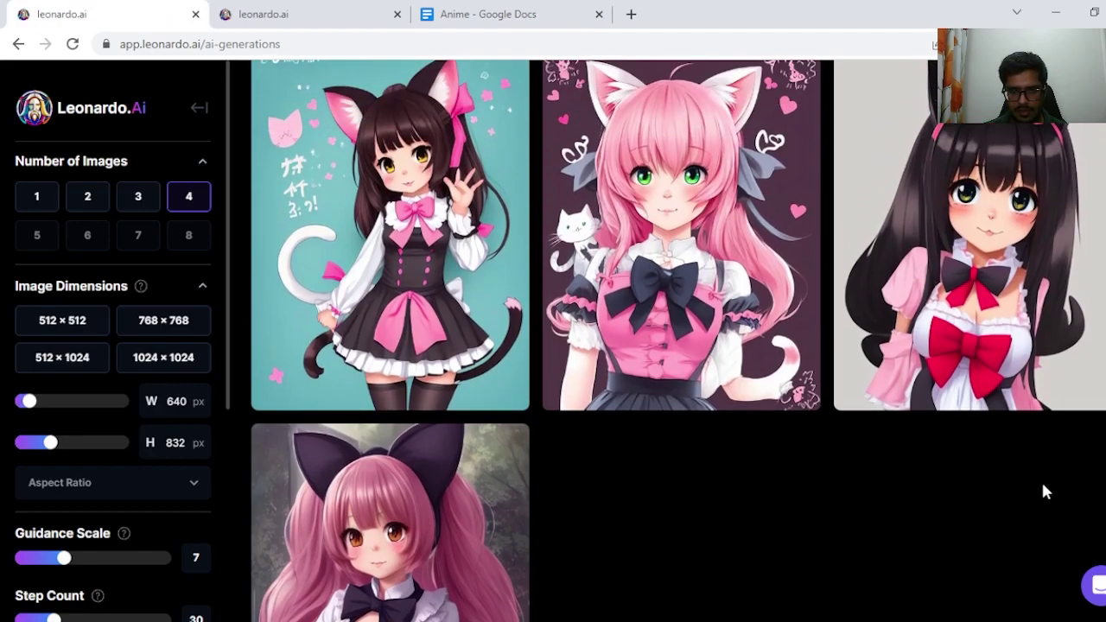
pyautogui.scroll(-2, 977, 487)
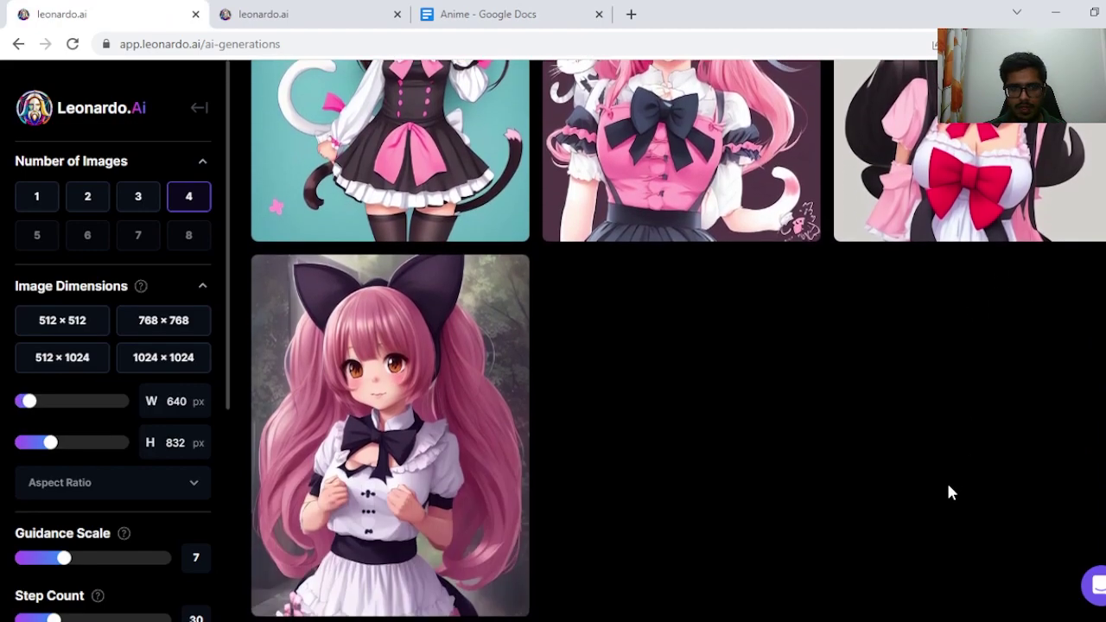
pyautogui.scroll(2, 948, 492)
pyautogui.scroll(-2, 946, 518)
pyautogui.scroll(2, 946, 518)
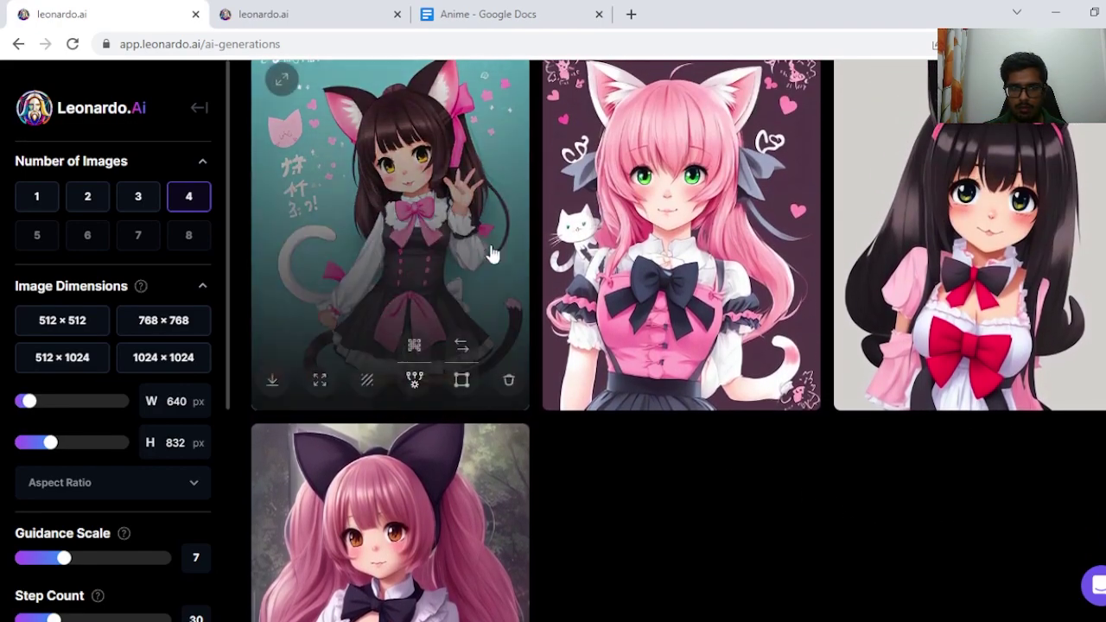
pyautogui.scroll(1, 441, 218)
pyautogui.scroll(-1, 864, 238)
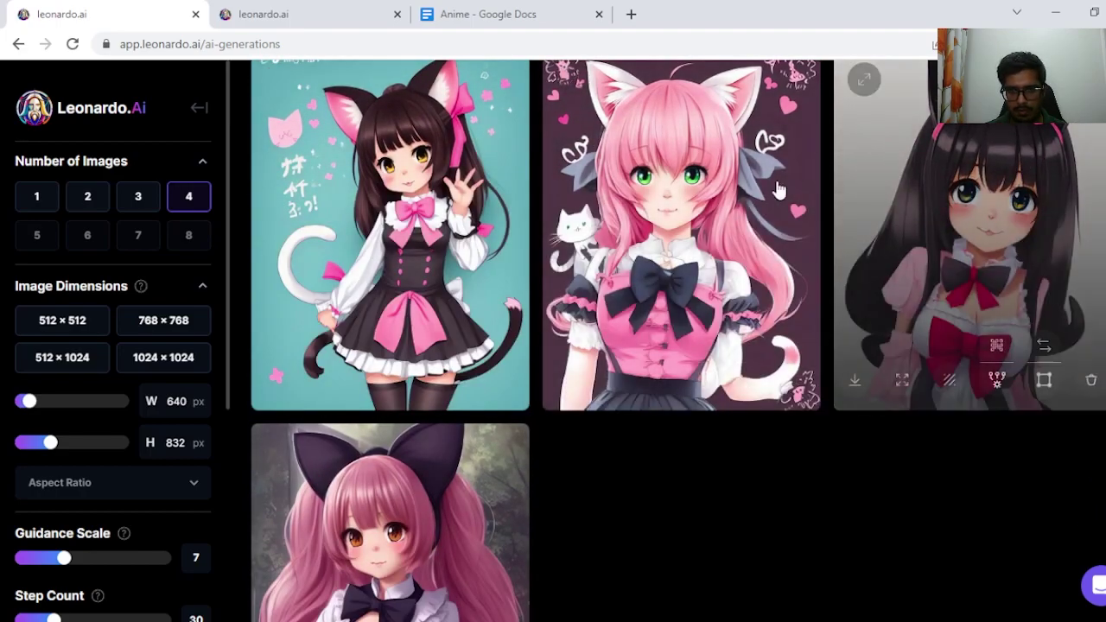
pyautogui.scroll(-1, 502, 259)
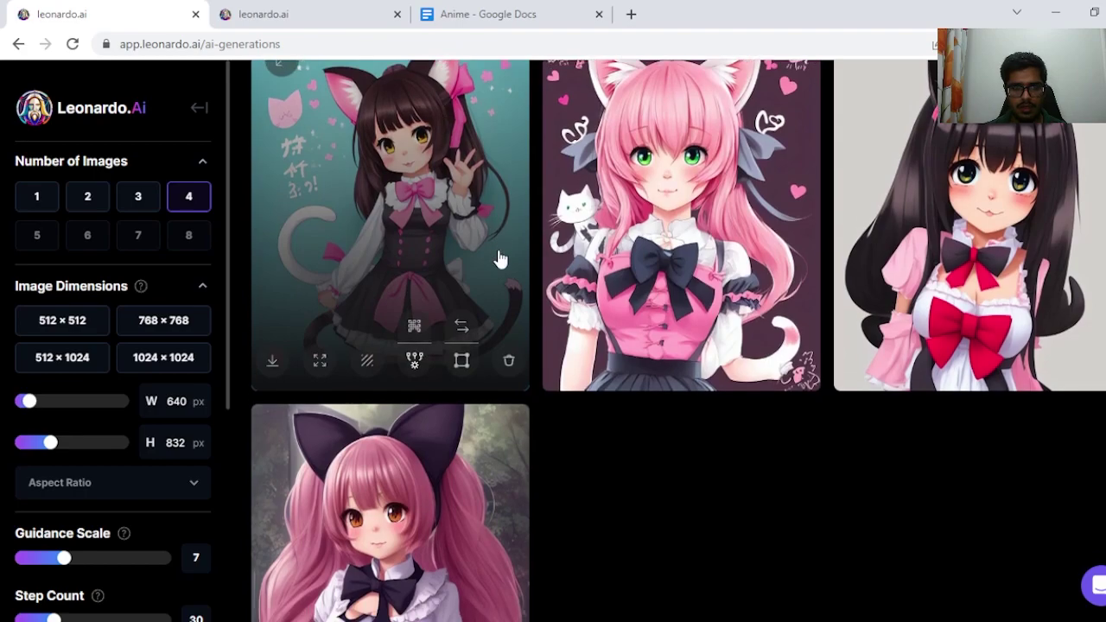
pyautogui.scroll(1, 661, 161)
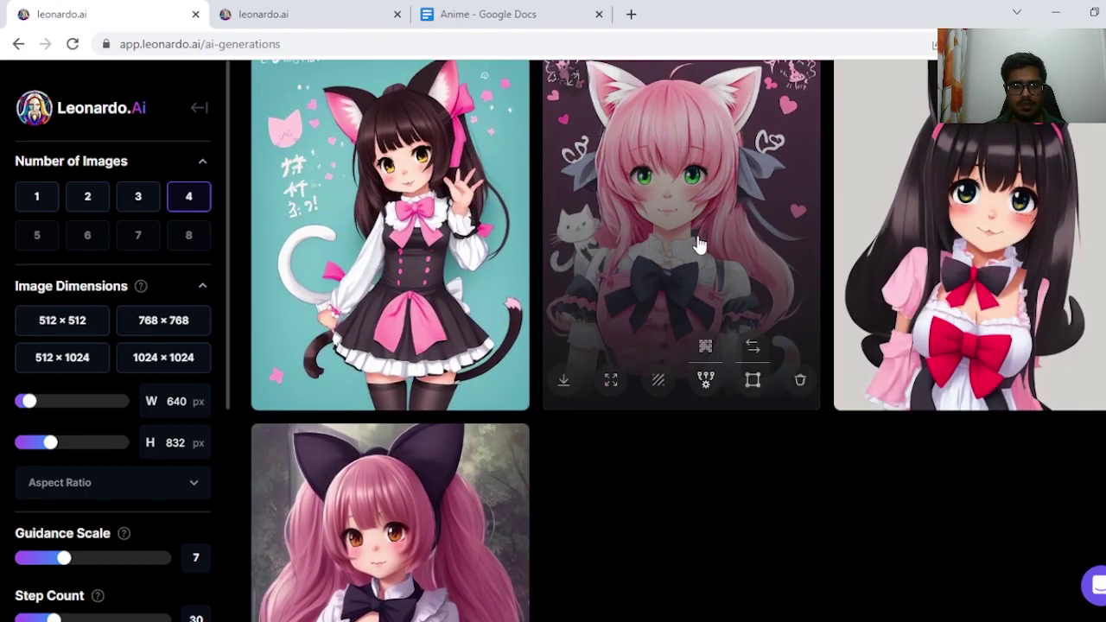
pyautogui.scroll(8, 700, 244)
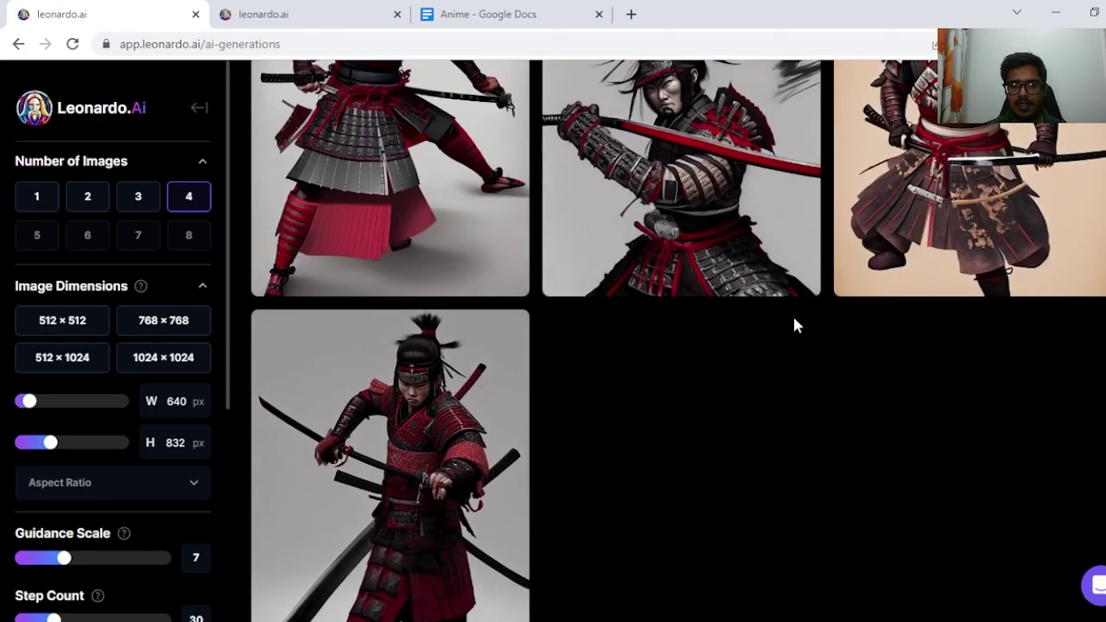
# - Scroll through the four red-armored samurai images and the four magical girl with wand images
pyautogui.scroll(3, 792, 323)
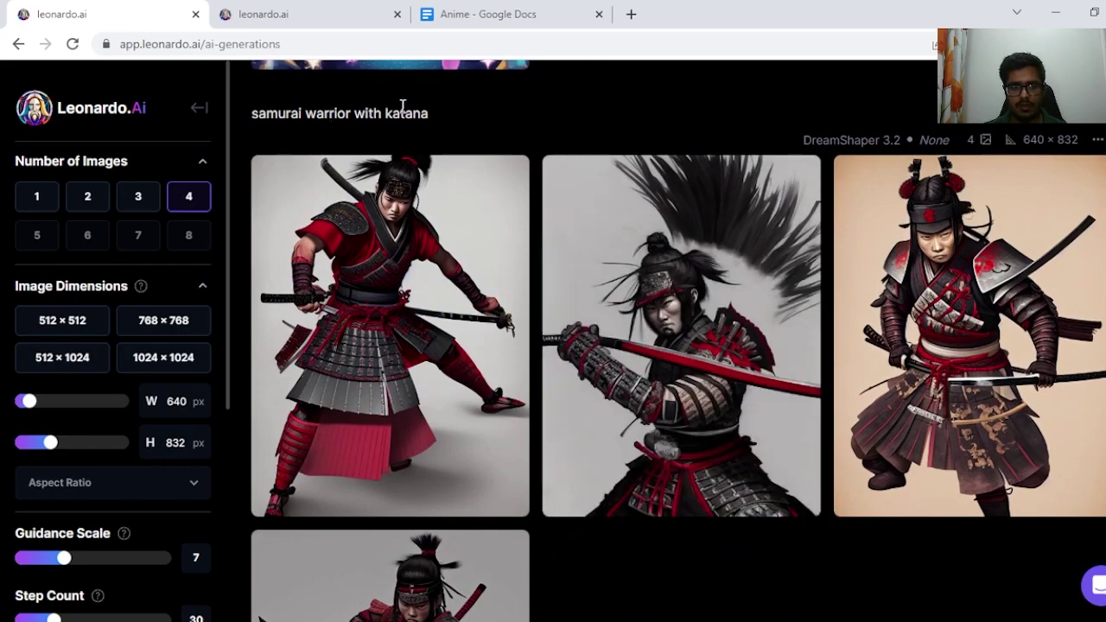
pyautogui.scroll(-1, 679, 210)
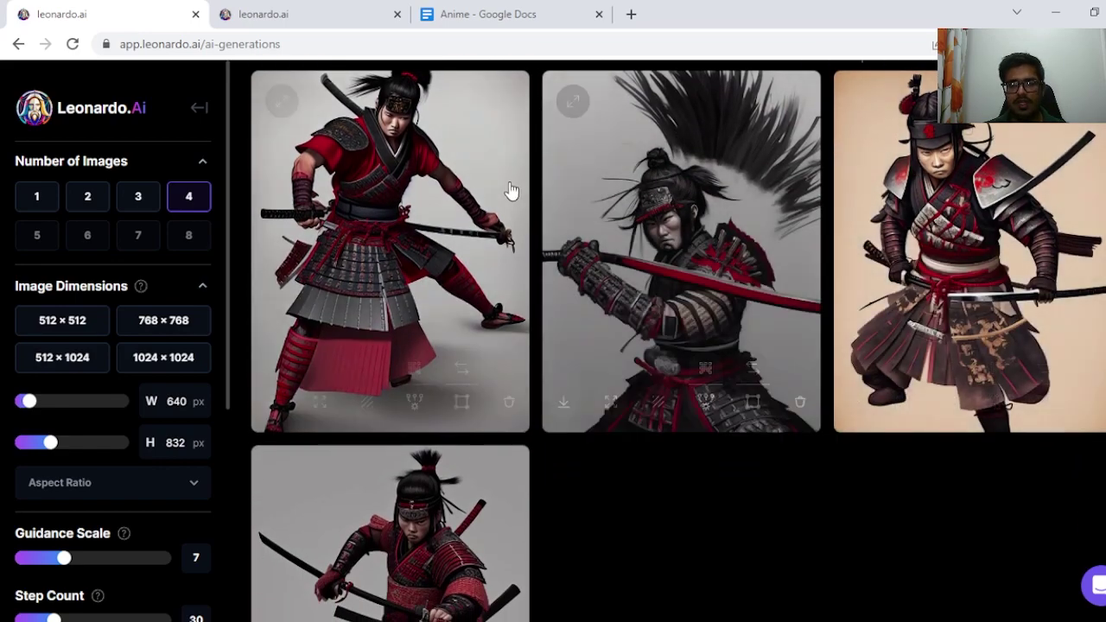
pyautogui.scroll(1, 820, 259)
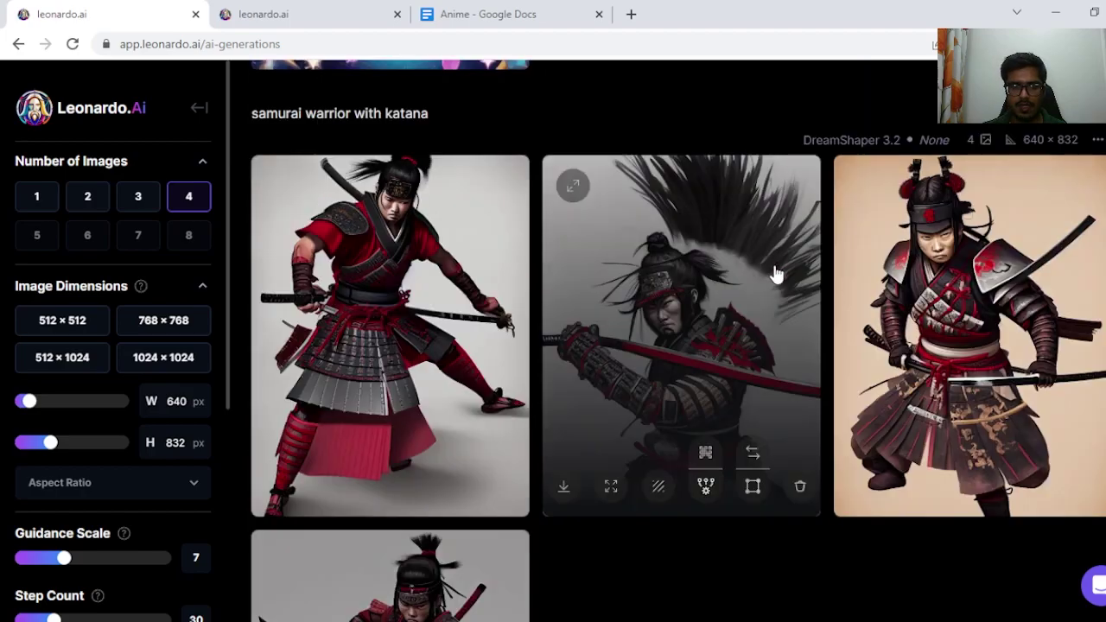
pyautogui.scroll(-3, 492, 311)
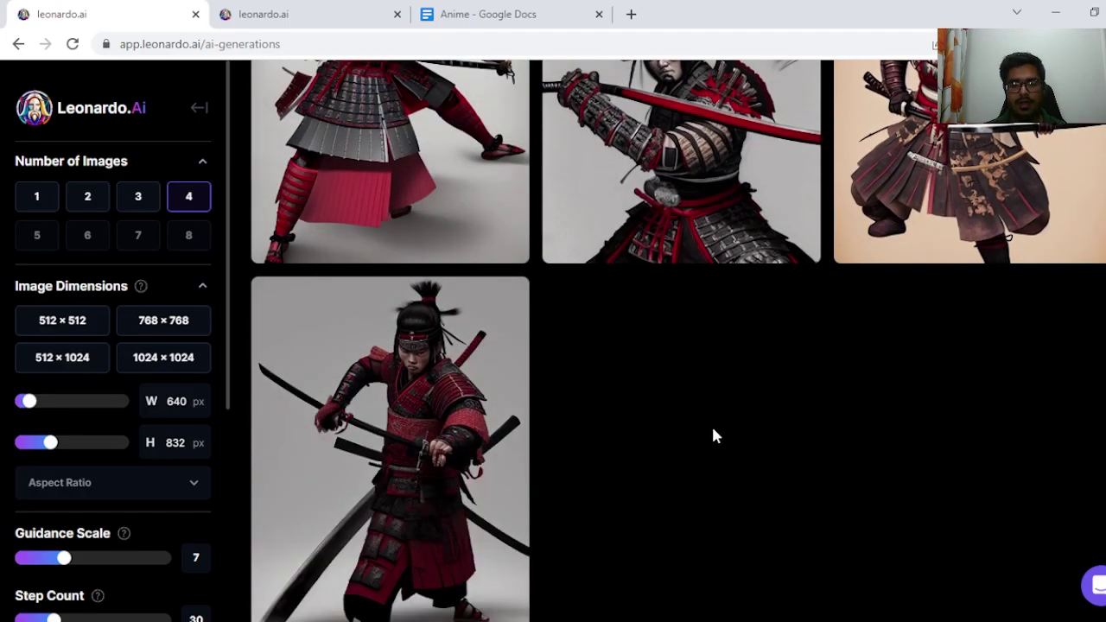
pyautogui.scroll(10, 714, 437)
pyautogui.scroll(1, 728, 456)
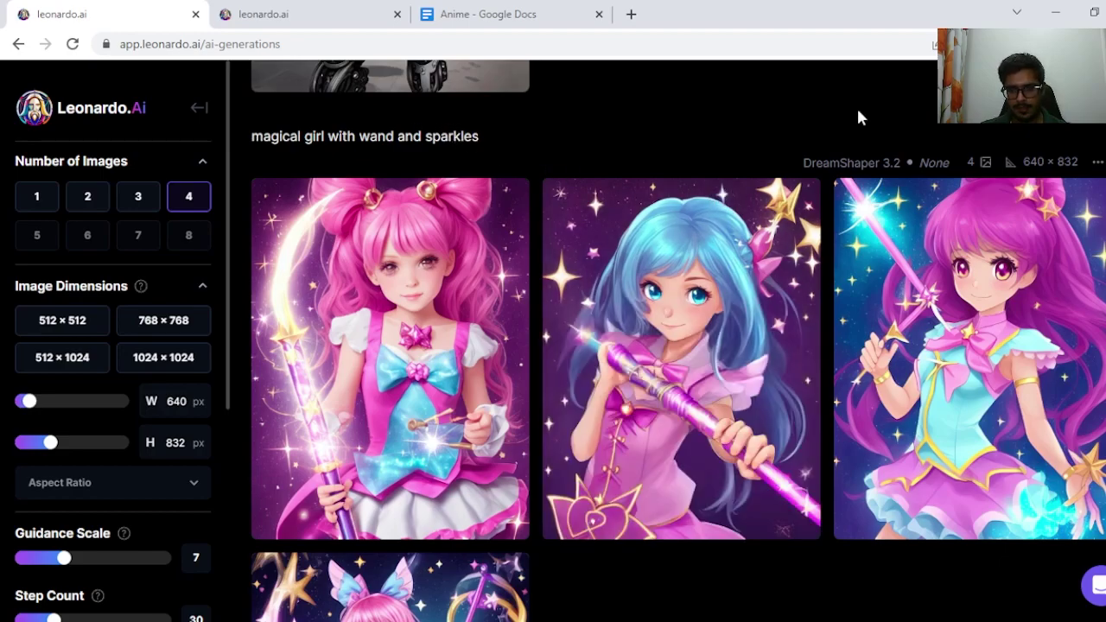
pyautogui.scroll(-4, 858, 117)
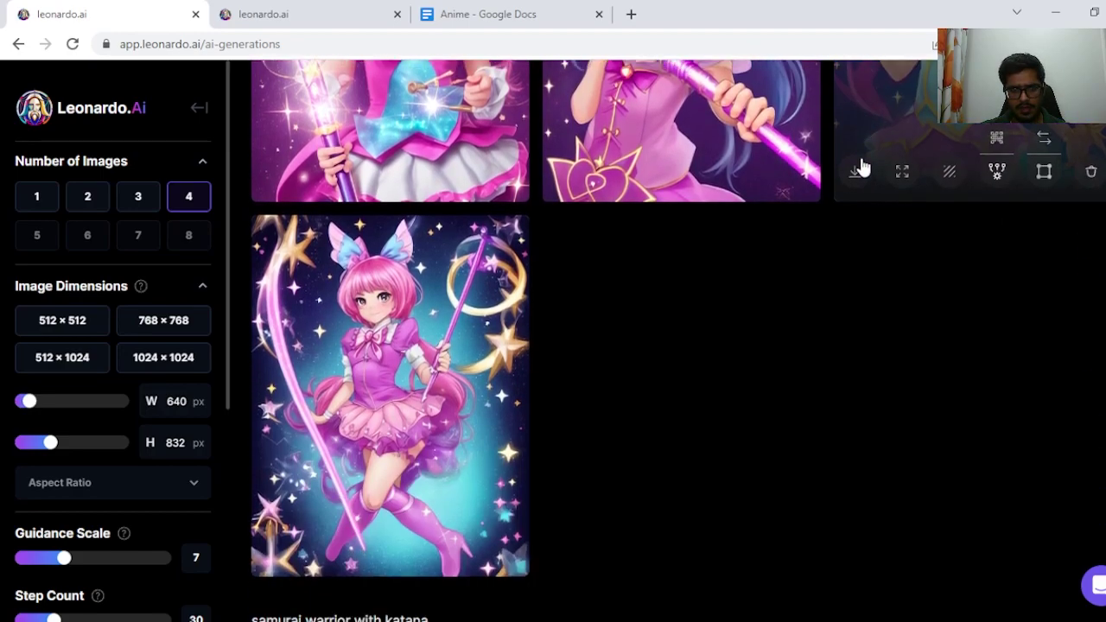
pyautogui.scroll(3, 776, 232)
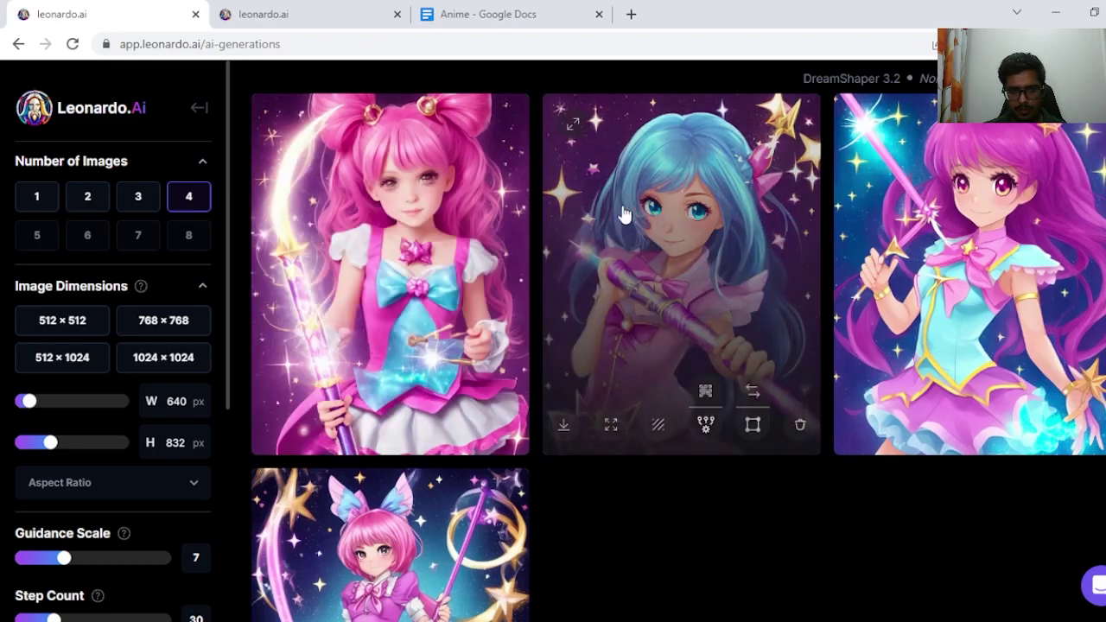
pyautogui.scroll(-2, 765, 188)
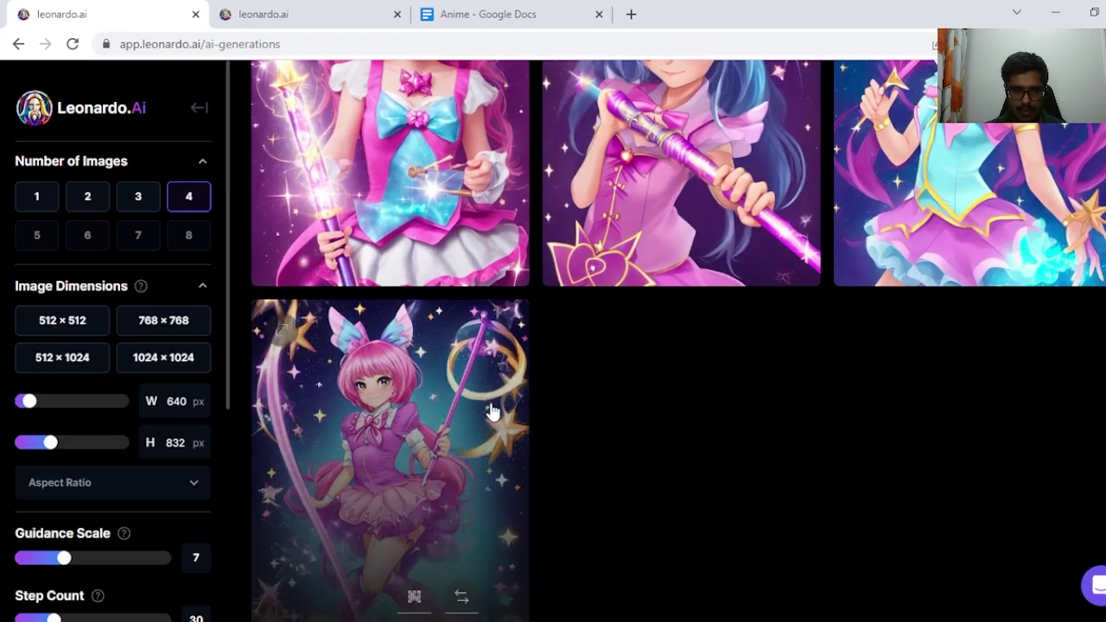
pyautogui.scroll(-1, 521, 297)
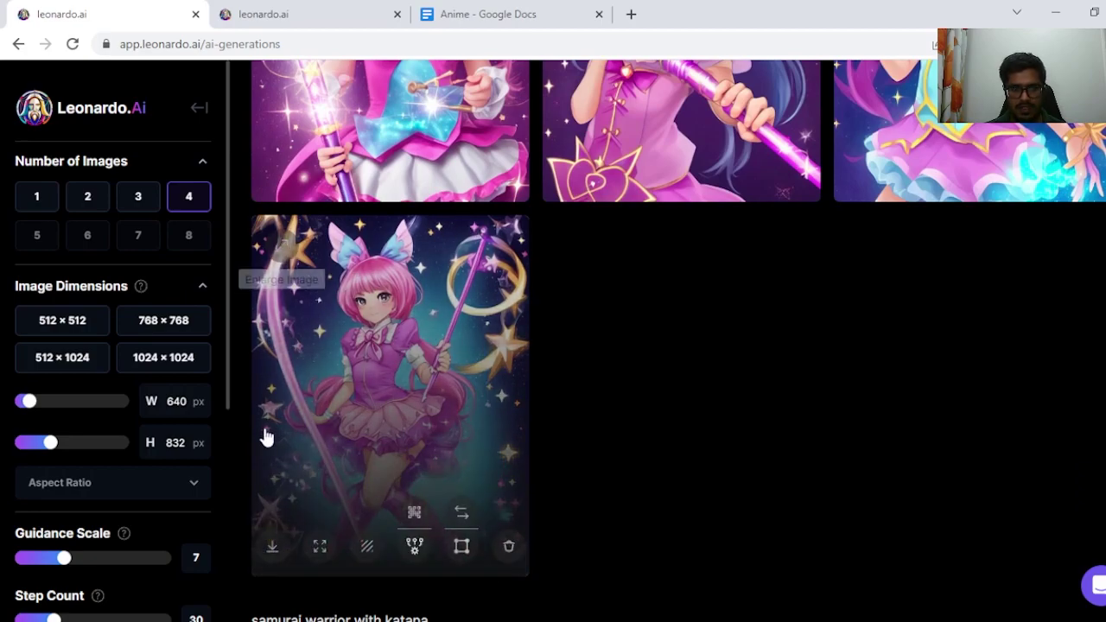
# - Scroll through the four cyborg and four black-clad ninja images, then back up toward the giant robot row
pyautogui.scroll(14, 465, 432)
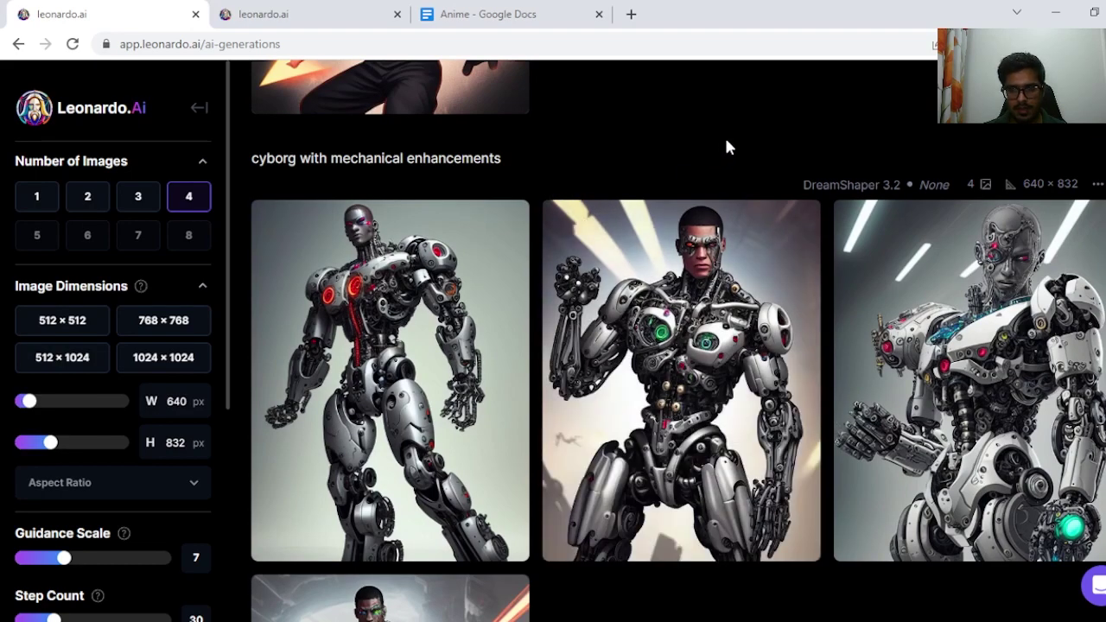
pyautogui.scroll(-4, 449, 307)
pyautogui.scroll(4, 518, 331)
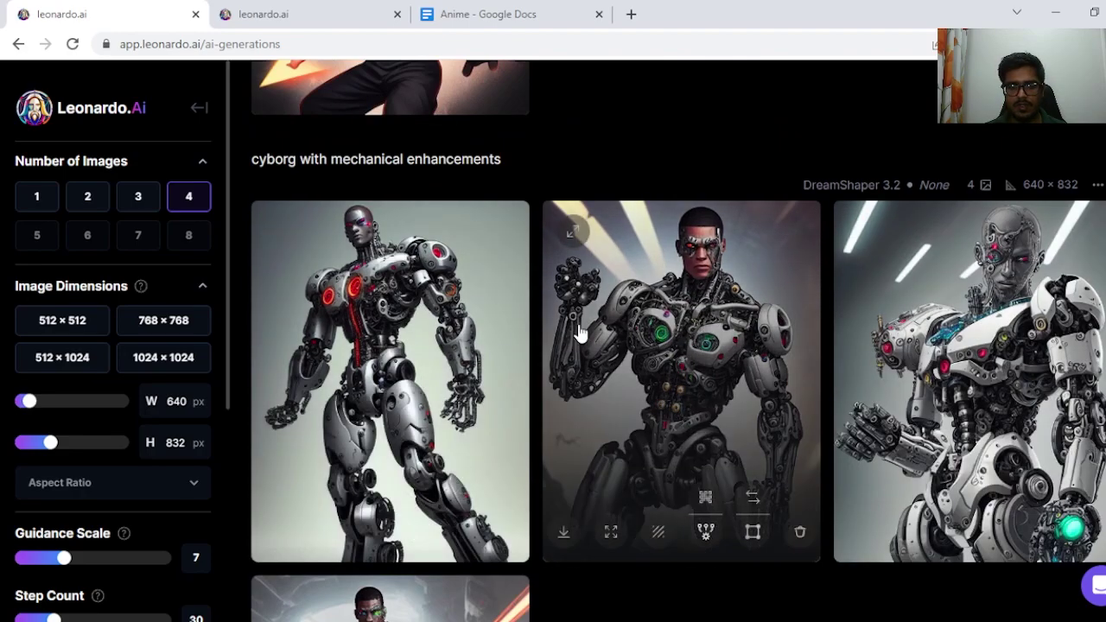
pyautogui.scroll(-12, 461, 358)
pyautogui.scroll(3, 619, 395)
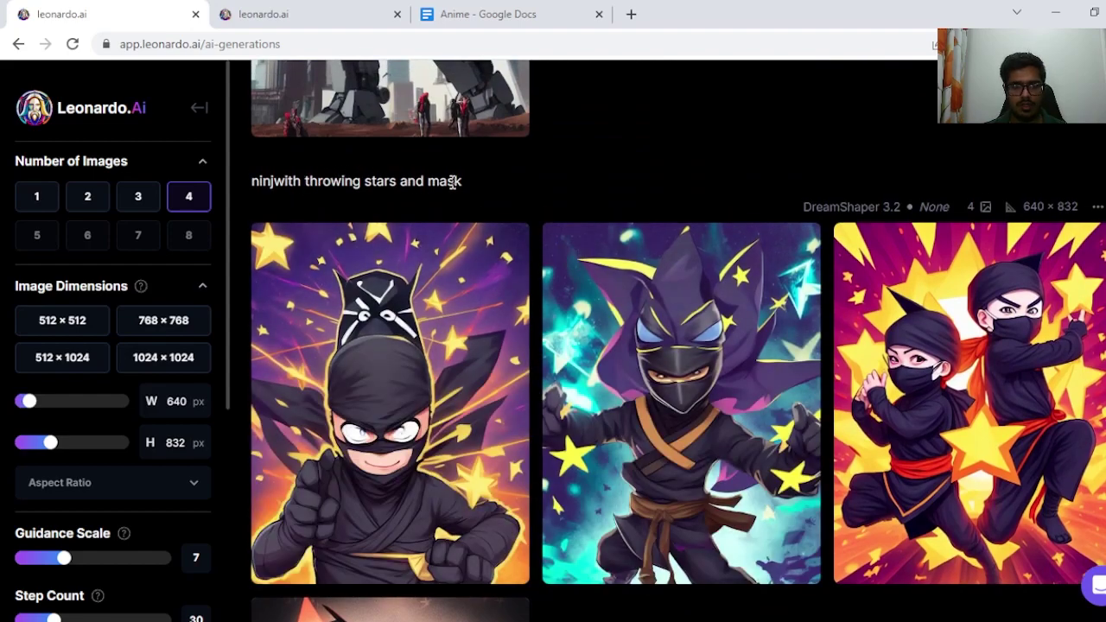
pyautogui.scroll(-3, 605, 182)
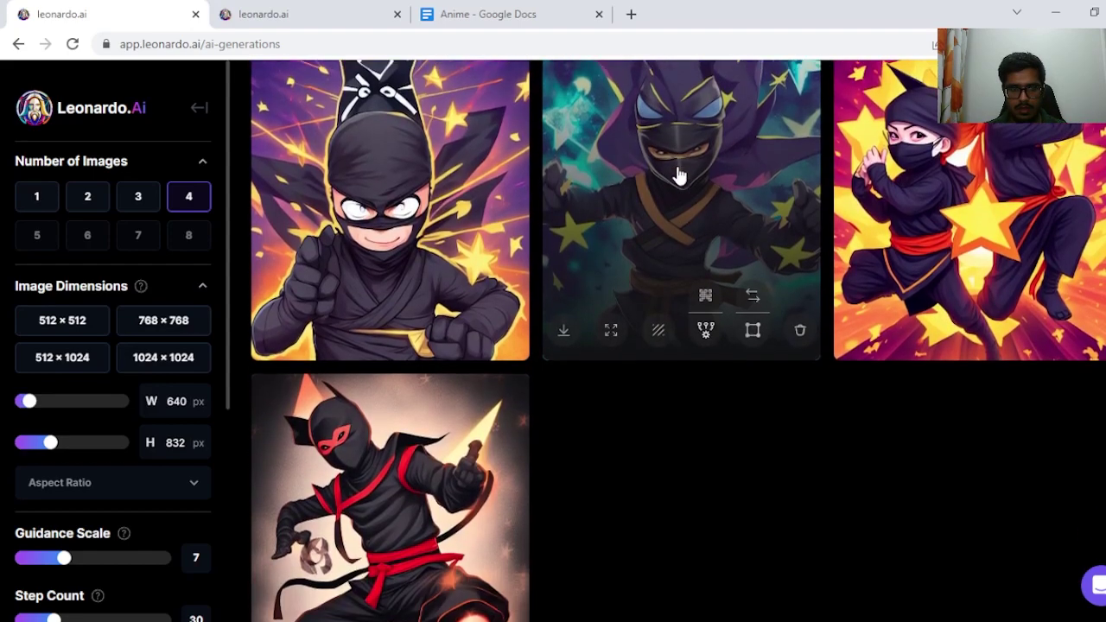
pyautogui.scroll(1, 717, 276)
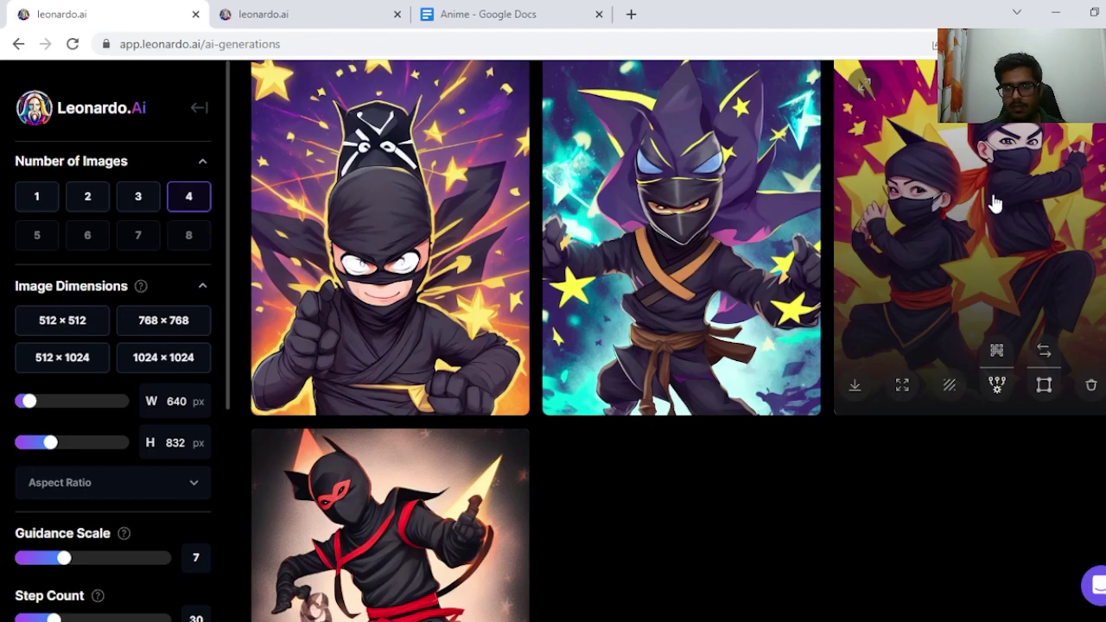
pyautogui.scroll(-3, 604, 285)
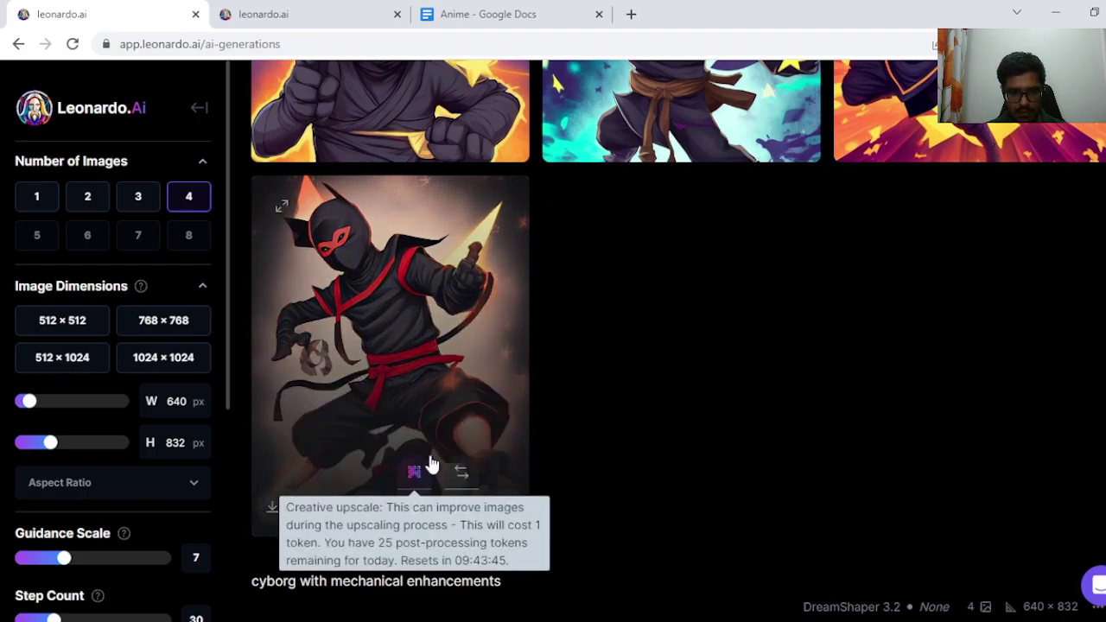
pyautogui.scroll(1, 677, 330)
pyautogui.scroll(3, 677, 330)
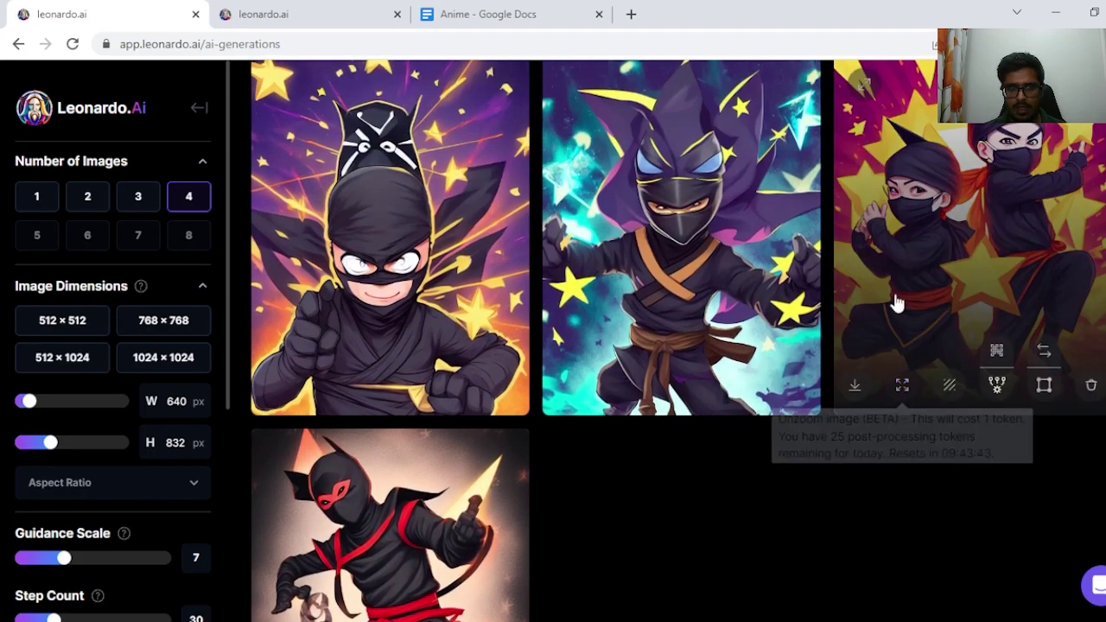
# - Scroll to the fourth giant robot image, then up to the schoolgirl with backpack set
pyautogui.scroll(10, 748, 253)
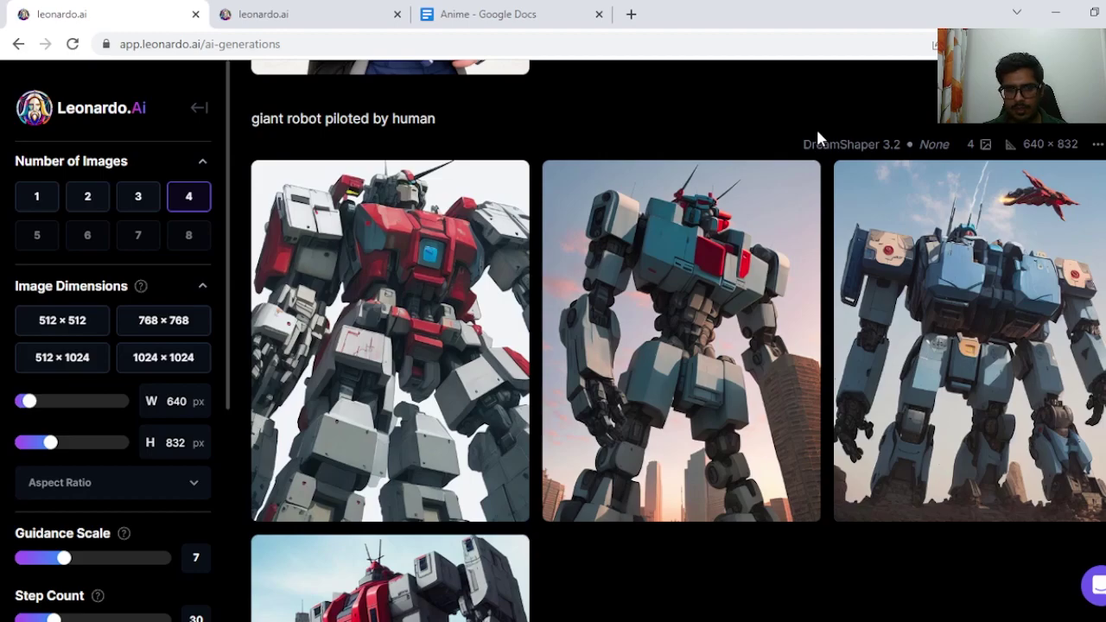
pyautogui.scroll(-4, 816, 130)
pyautogui.scroll(3, 746, 296)
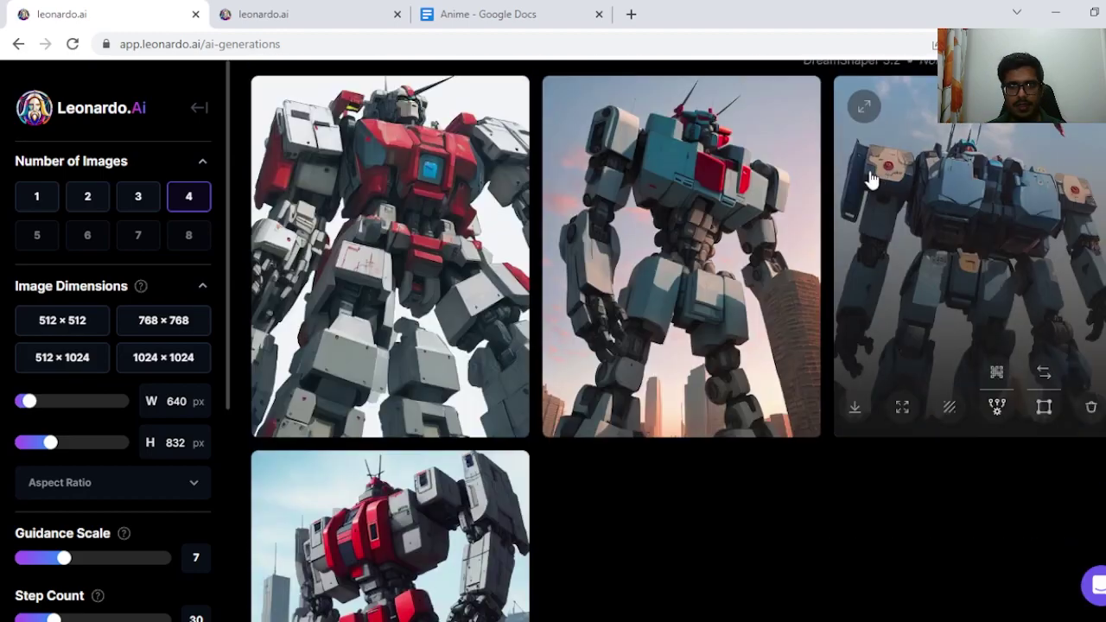
pyautogui.scroll(-2, 406, 389)
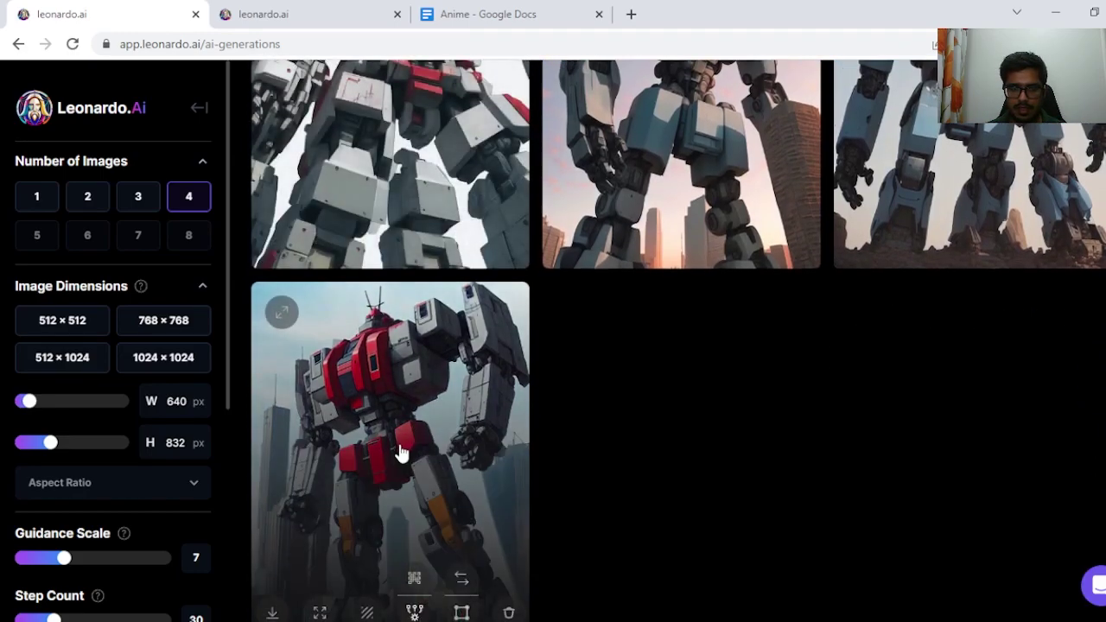
pyautogui.scroll(9, 717, 337)
pyautogui.scroll(5, 734, 348)
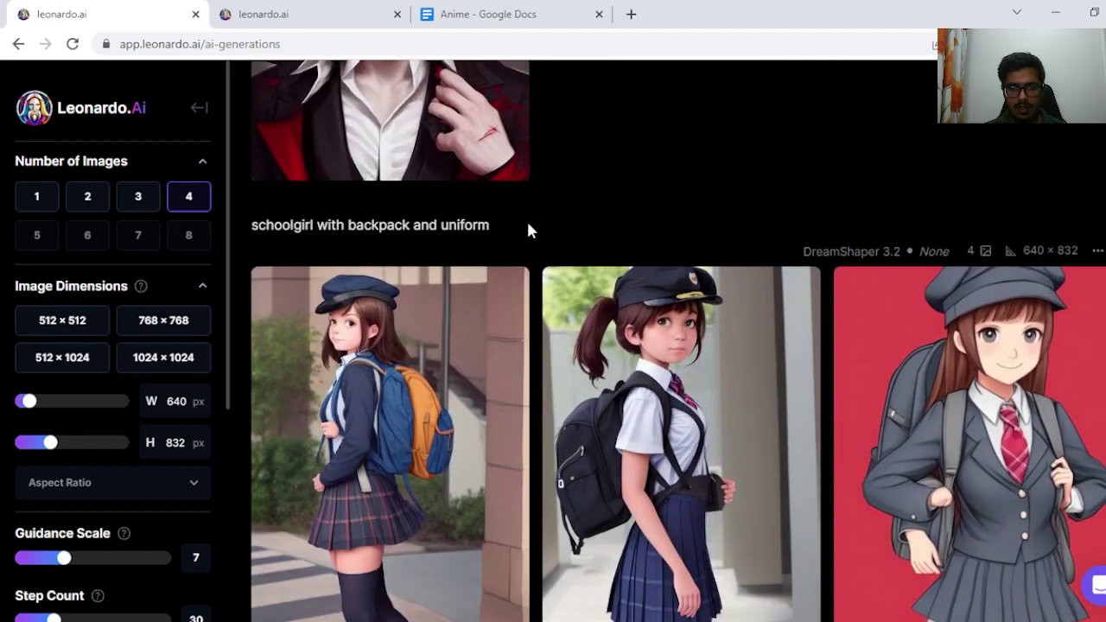
# - Browse the four schoolgirl images and the four red-eyed vampire images, heading up toward the chibi row
pyautogui.scroll(-2, 528, 230)
pyautogui.scroll(-2, 899, 440)
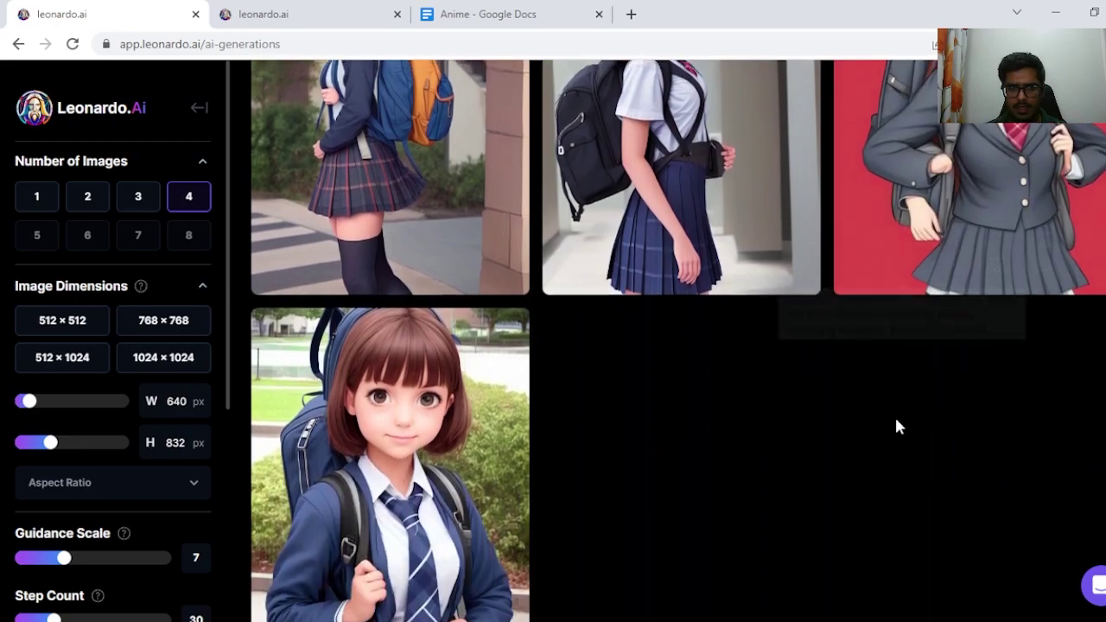
pyautogui.scroll(-2, 892, 399)
pyautogui.scroll(4, 894, 411)
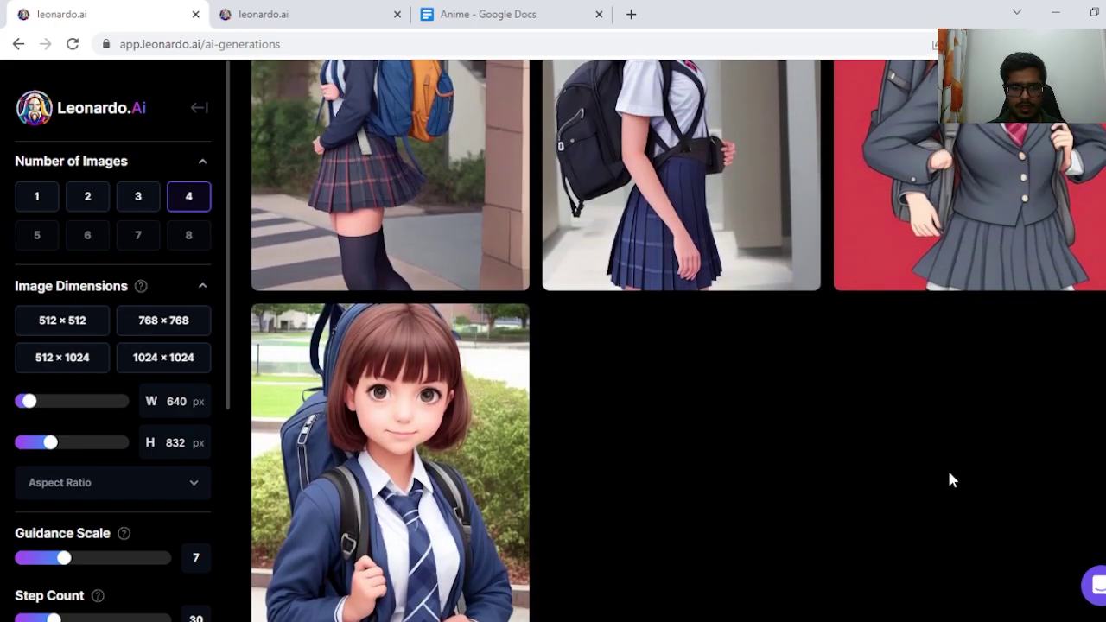
pyautogui.scroll(12, 882, 508)
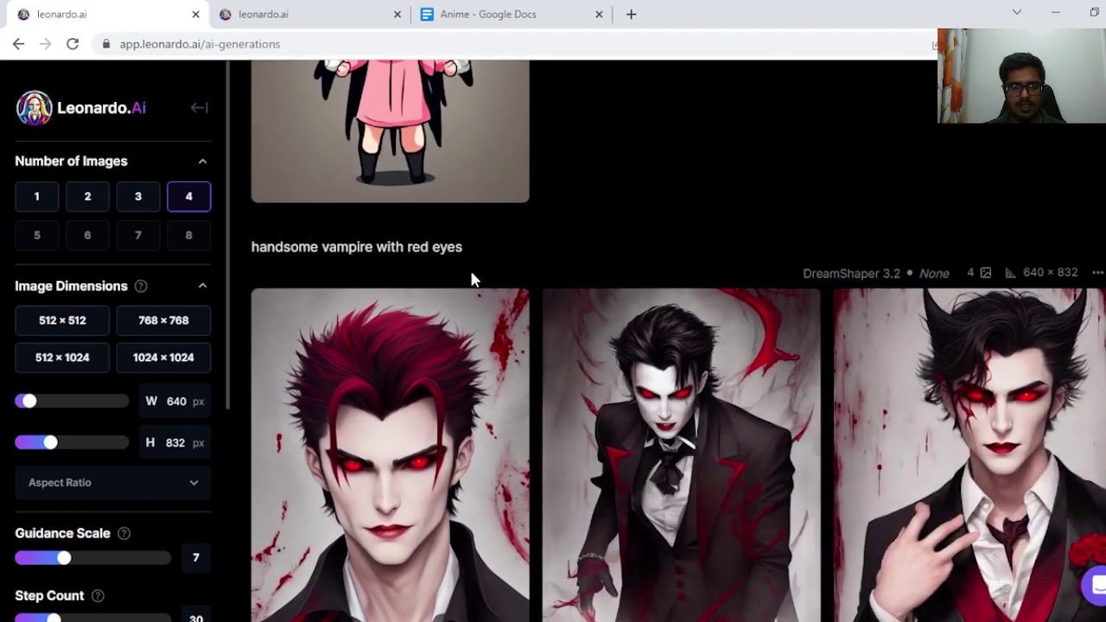
pyautogui.scroll(-3, 484, 259)
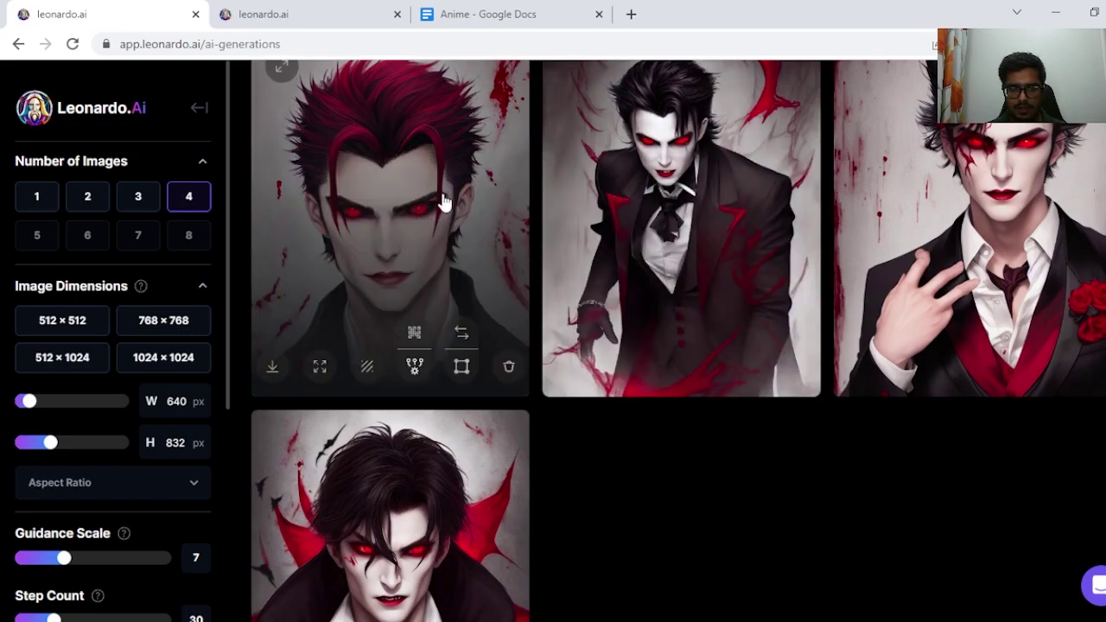
pyautogui.scroll(1, 441, 203)
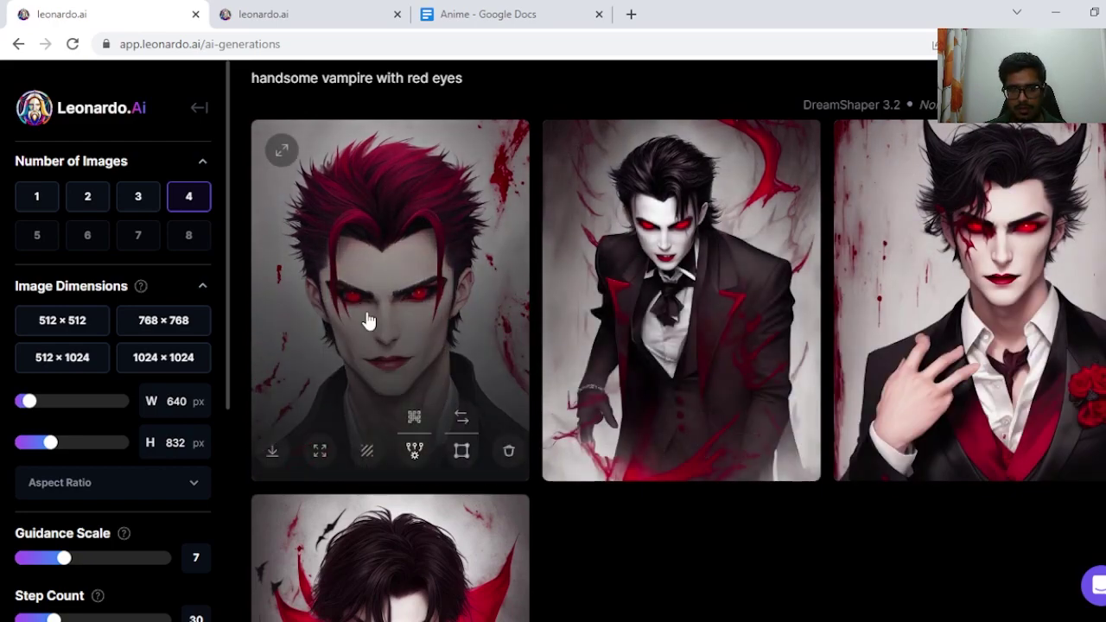
# - Scroll through the chibi and mechpilot sets, then close the tab to reveal the nine-tailed fox generations
pyautogui.scroll(10, 745, 360)
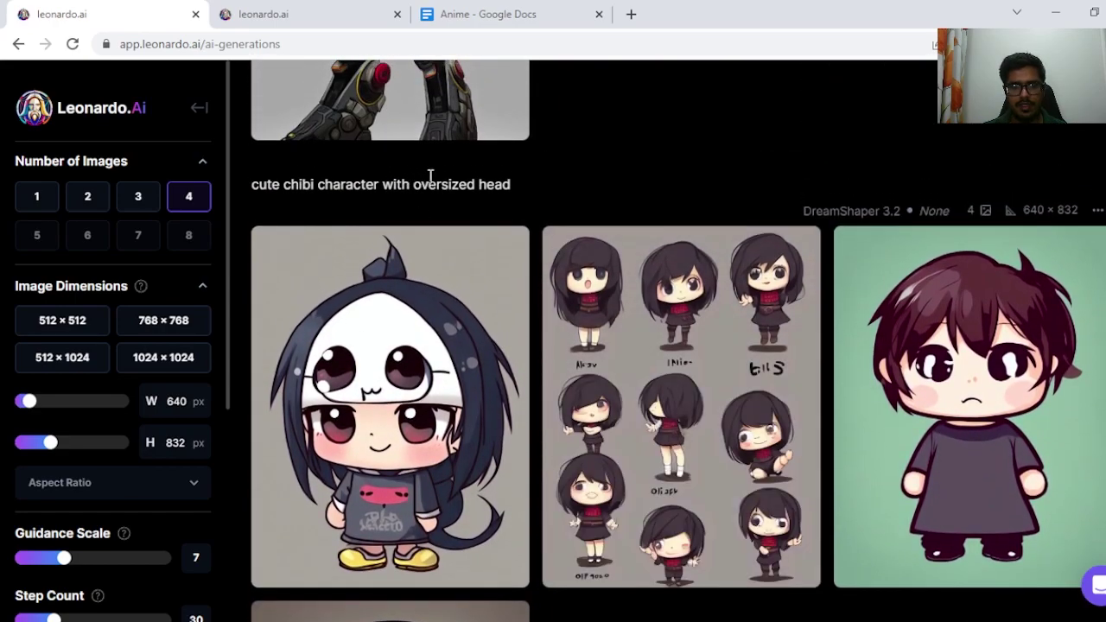
pyautogui.scroll(-1, 700, 199)
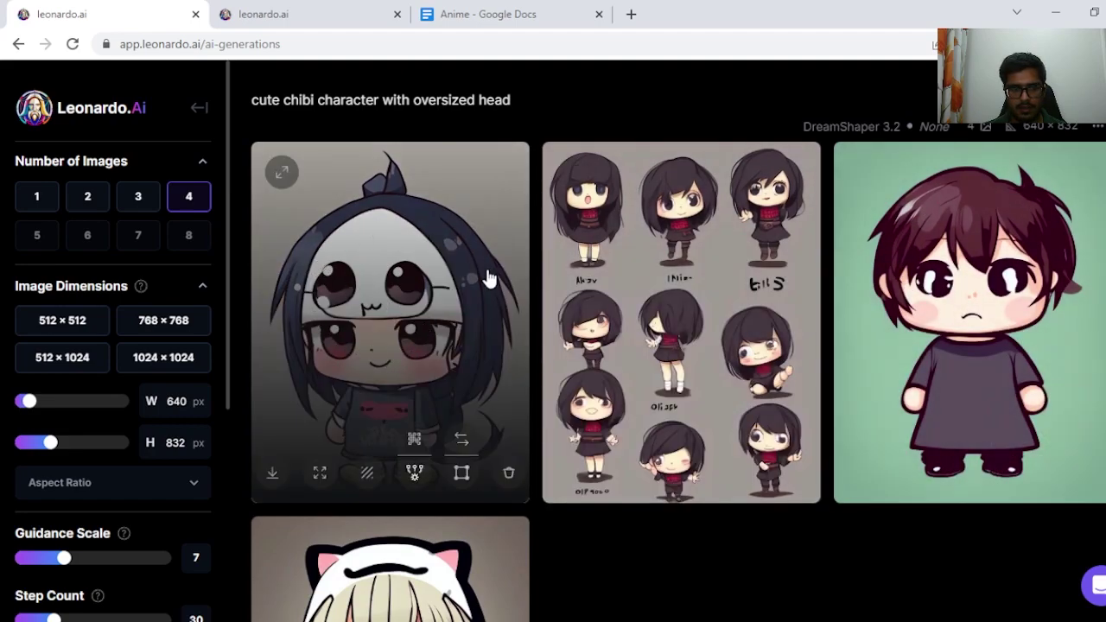
pyautogui.scroll(-3, 488, 276)
pyautogui.scroll(2, 711, 400)
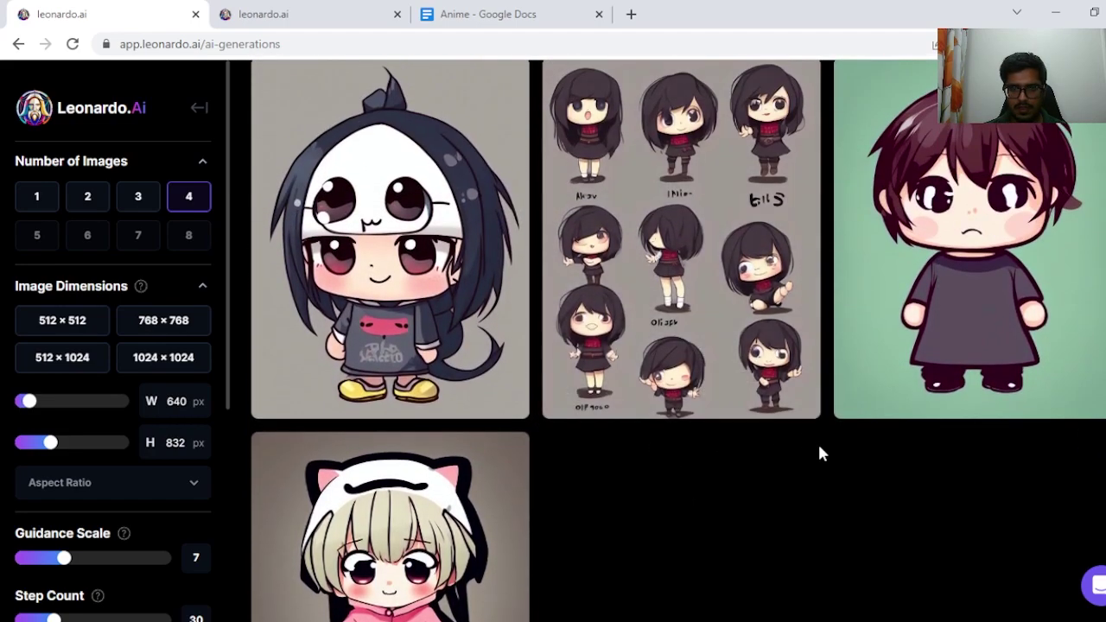
pyautogui.scroll(10, 820, 454)
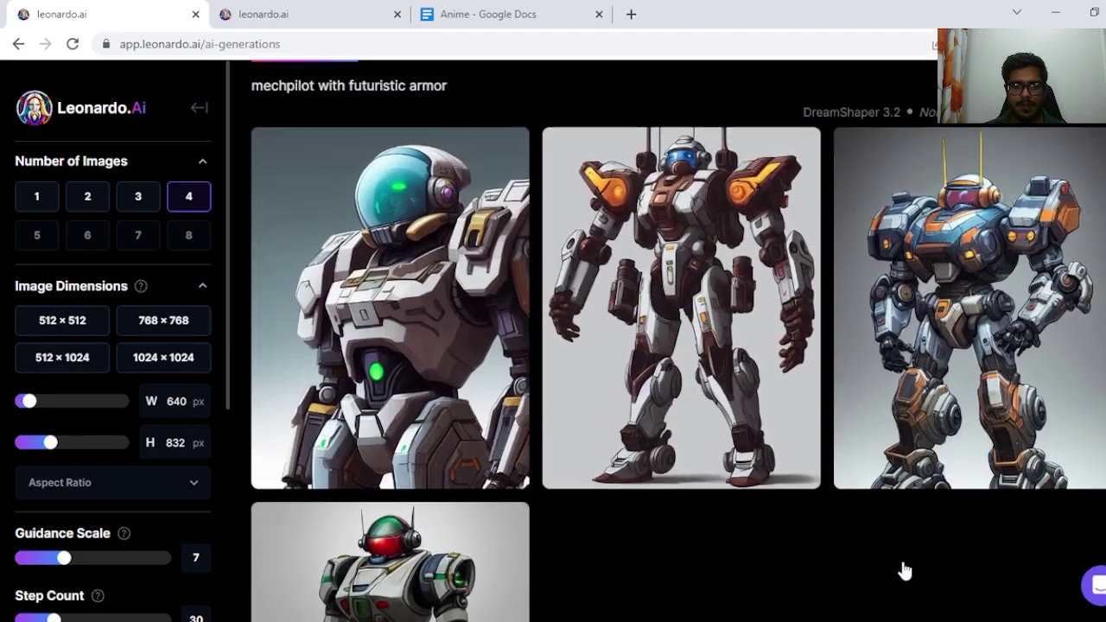
pyautogui.scroll(3, 903, 571)
pyautogui.scroll(-2, 328, 328)
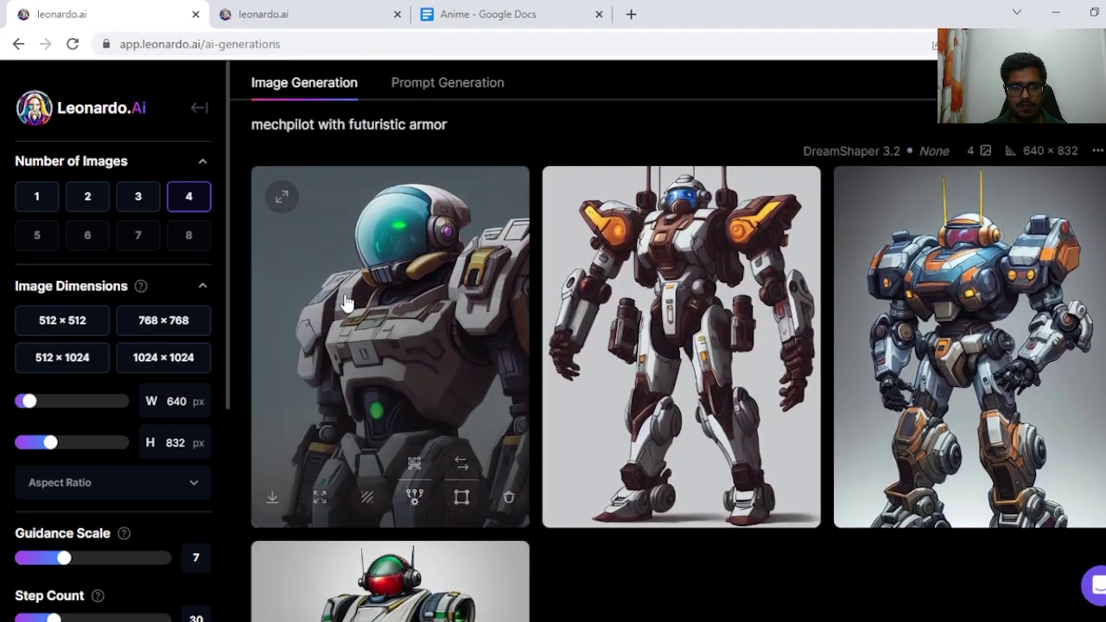
pyautogui.scroll(-2, 501, 282)
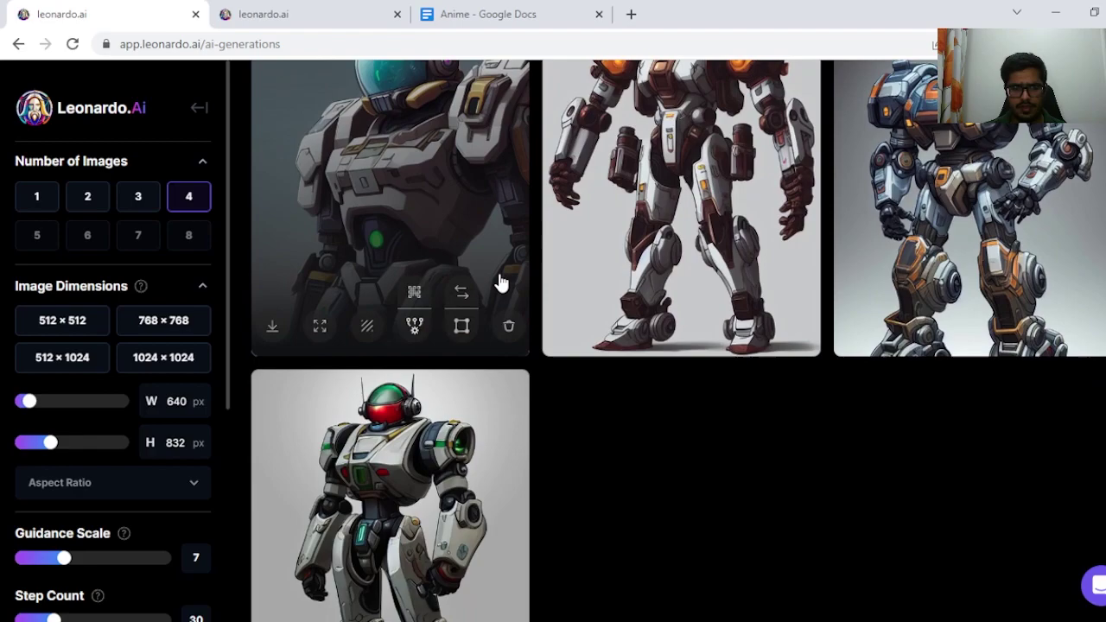
pyautogui.scroll(2, 563, 121)
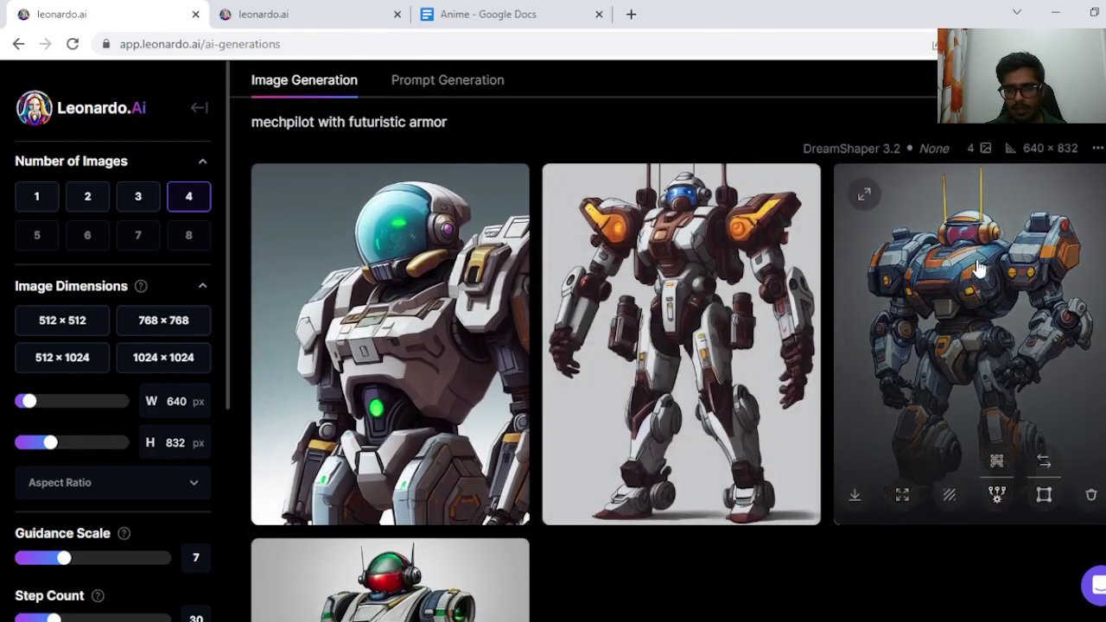
pyautogui.hotkey('ctrl', 'w')
pyautogui.scroll(2, 403, 229)
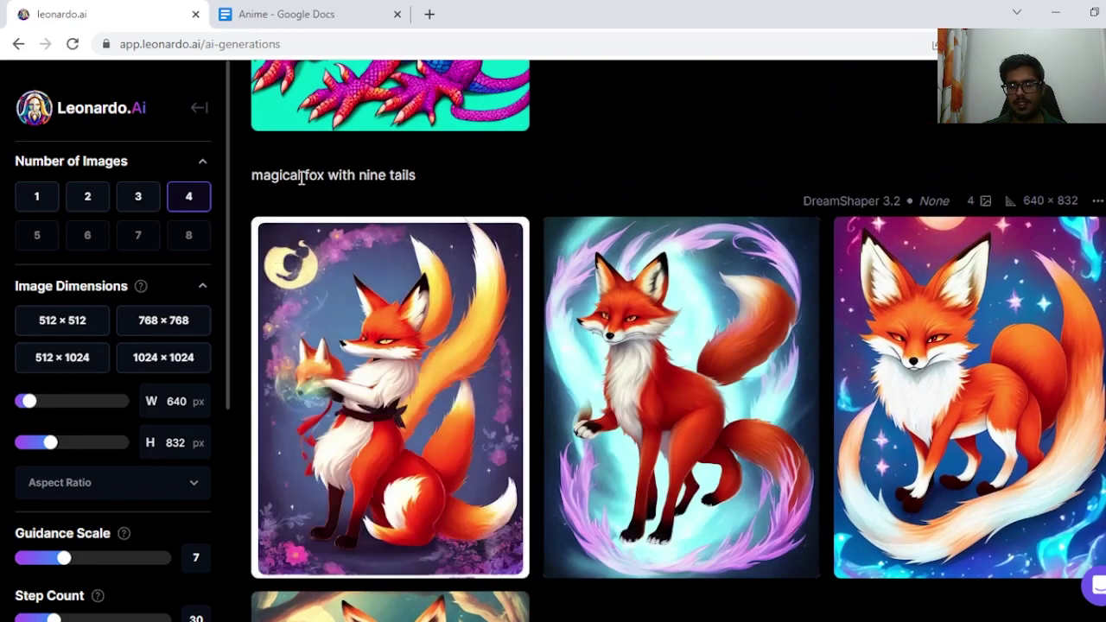
pyautogui.scroll(-1, 303, 179)
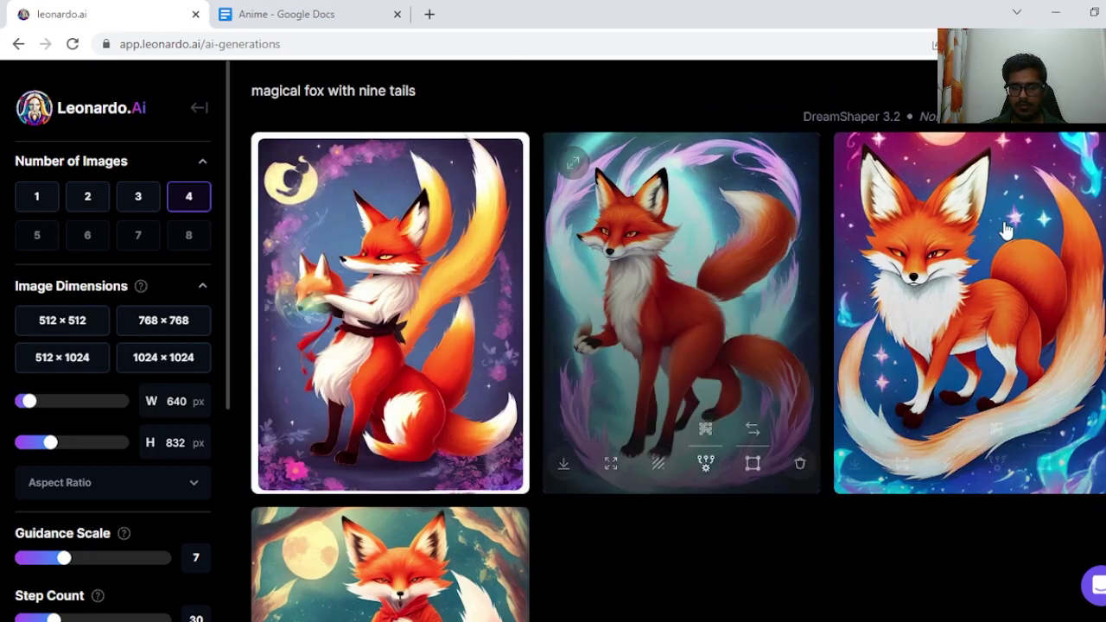
pyautogui.scroll(-2, 383, 254)
pyautogui.scroll(-2, 614, 199)
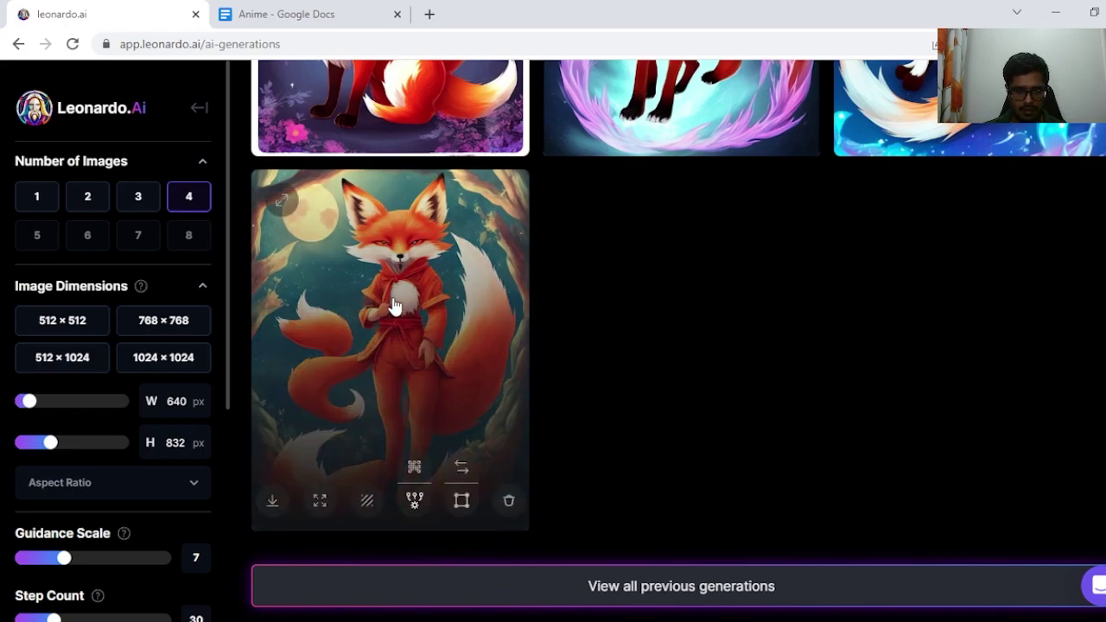
pyautogui.scroll(3, 942, 470)
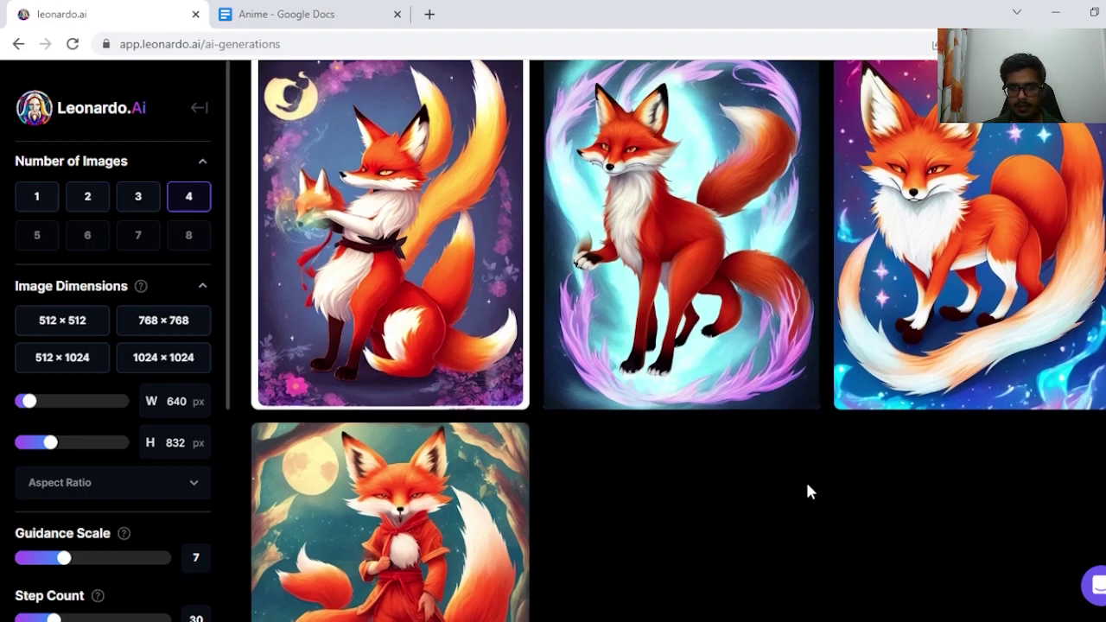
pyautogui.scroll(-2, 806, 480)
pyautogui.scroll(1, 809, 473)
pyautogui.scroll(2, 804, 502)
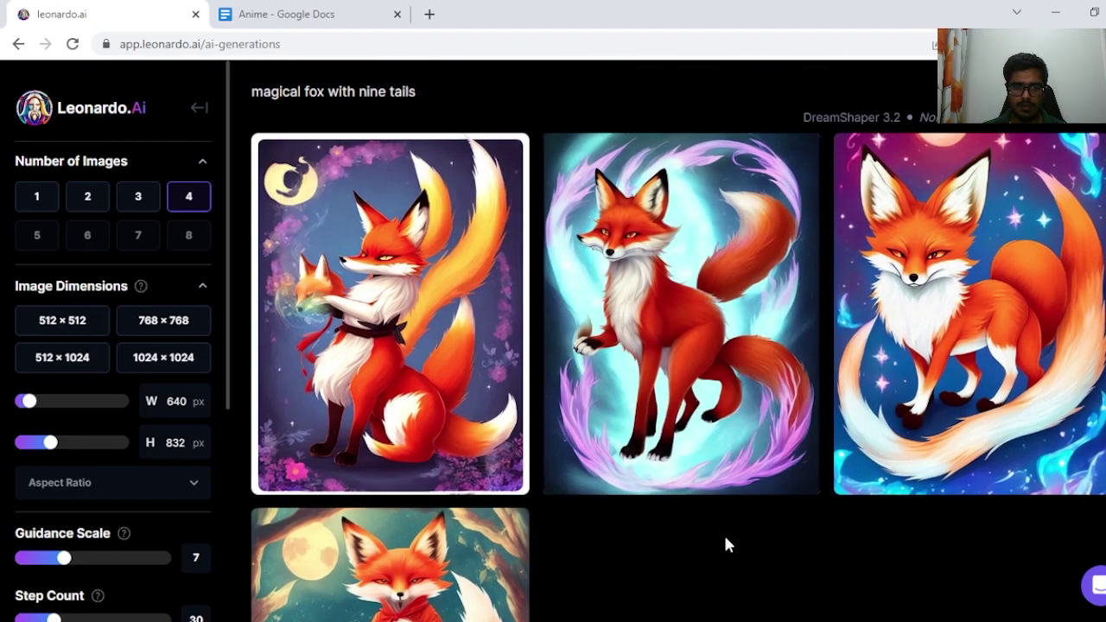
pyautogui.scroll(-3, 717, 527)
pyautogui.scroll(-1, 432, 395)
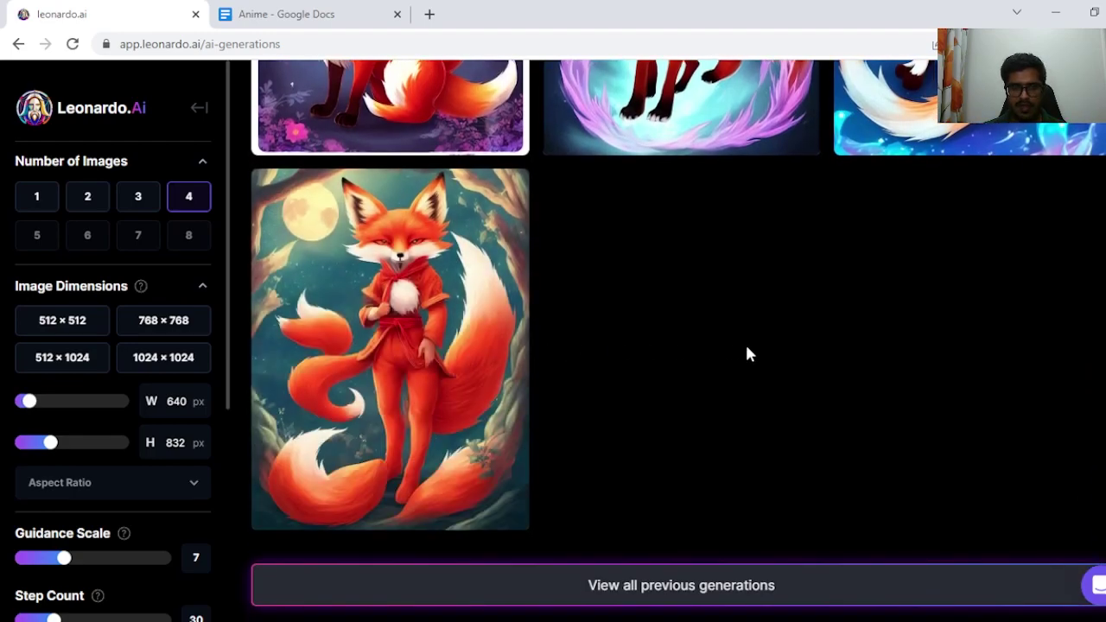
pyautogui.moveTo(506, 415)
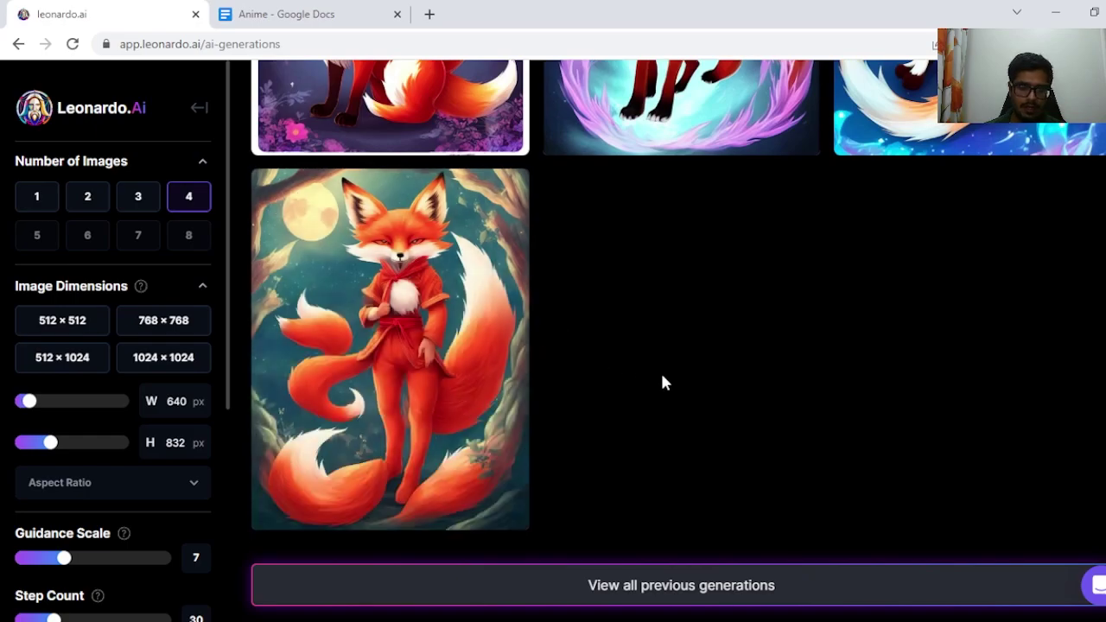
pyautogui.scroll(3, 661, 381)
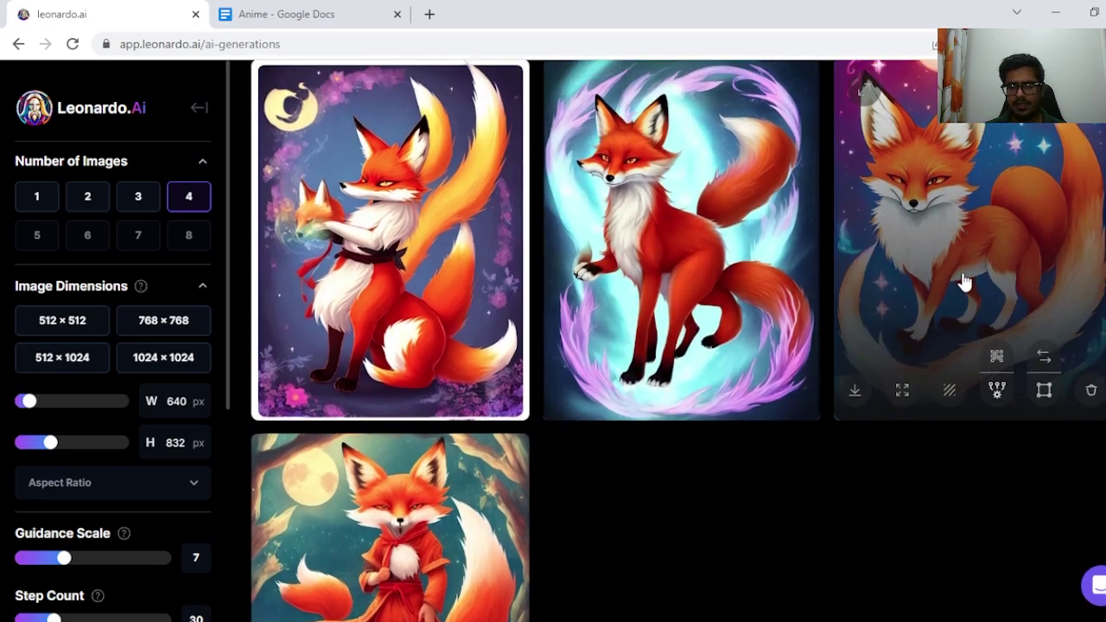
# - Scroll through the four 'dragon with colorful scales' images
pyautogui.scroll(3, 951, 287)
pyautogui.scroll(-3, 903, 287)
pyautogui.scroll(10, 916, 312)
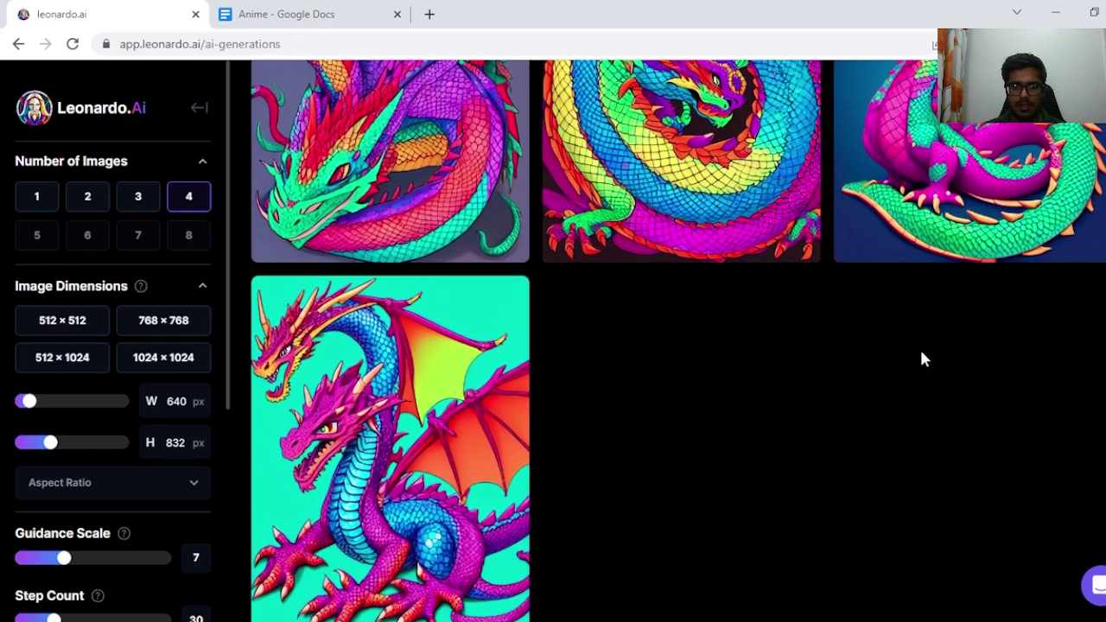
pyautogui.scroll(-2, 341, 223)
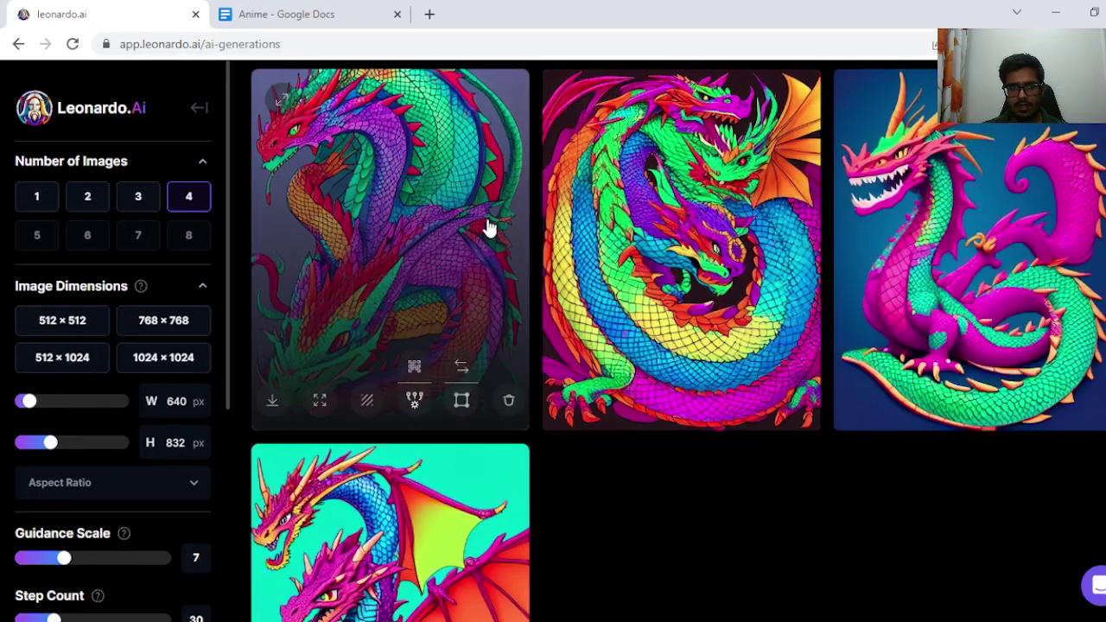
pyautogui.scroll(-2, 864, 216)
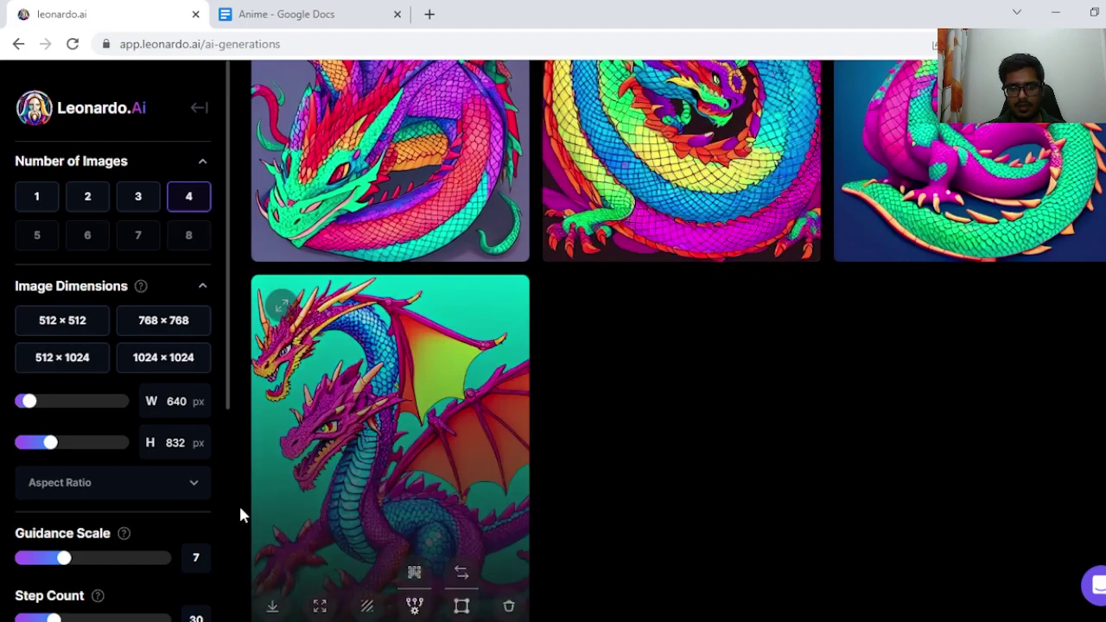
pyautogui.scroll(1, 731, 385)
pyautogui.scroll(2, 682, 227)
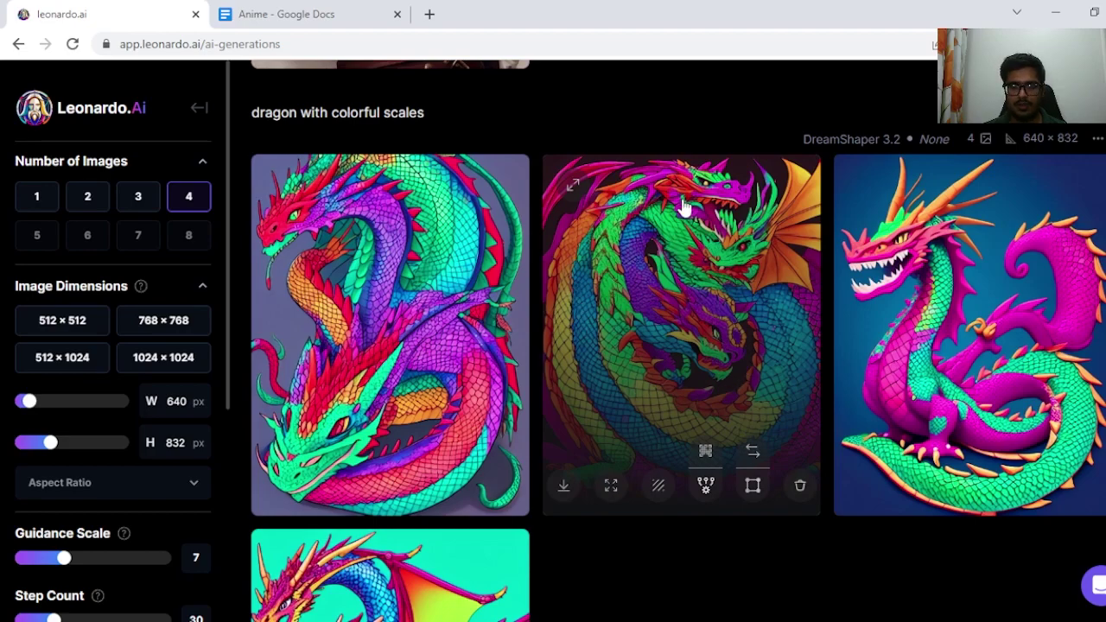
pyautogui.scroll(10, 688, 292)
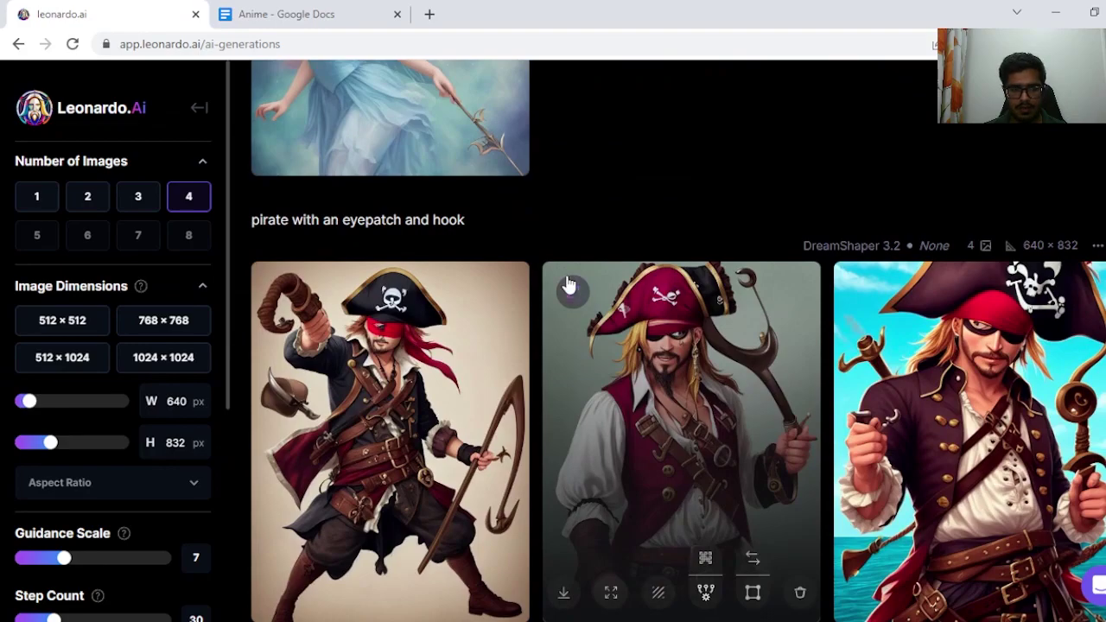
# - Scroll through the 'pirate with an eyepatch and hook' images up to the fairy set
pyautogui.scroll(-5, 639, 255)
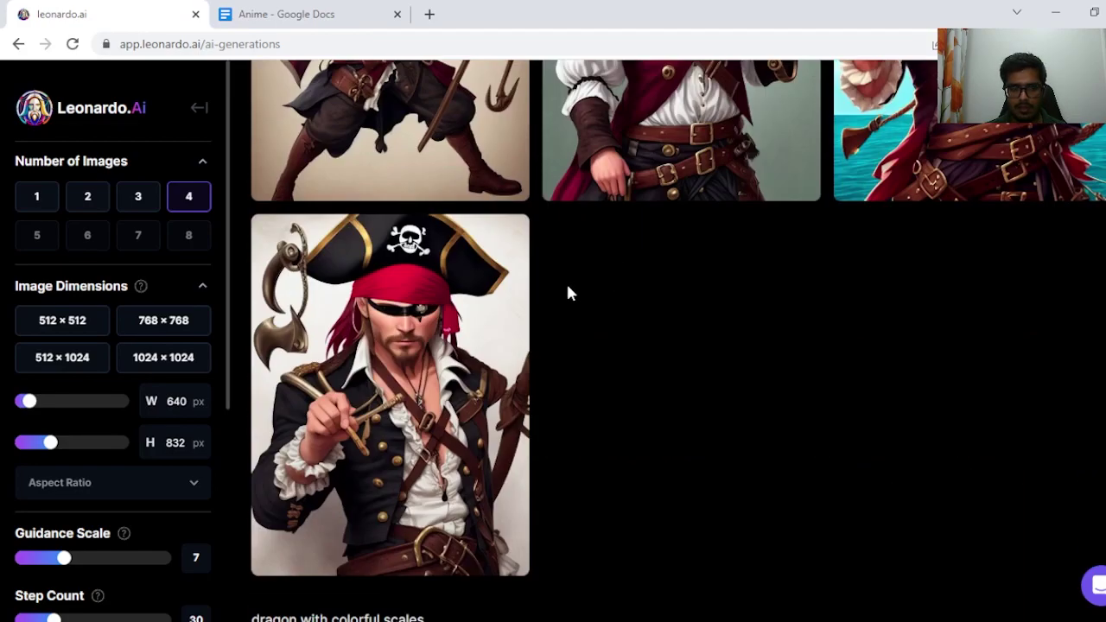
pyautogui.scroll(4, 598, 321)
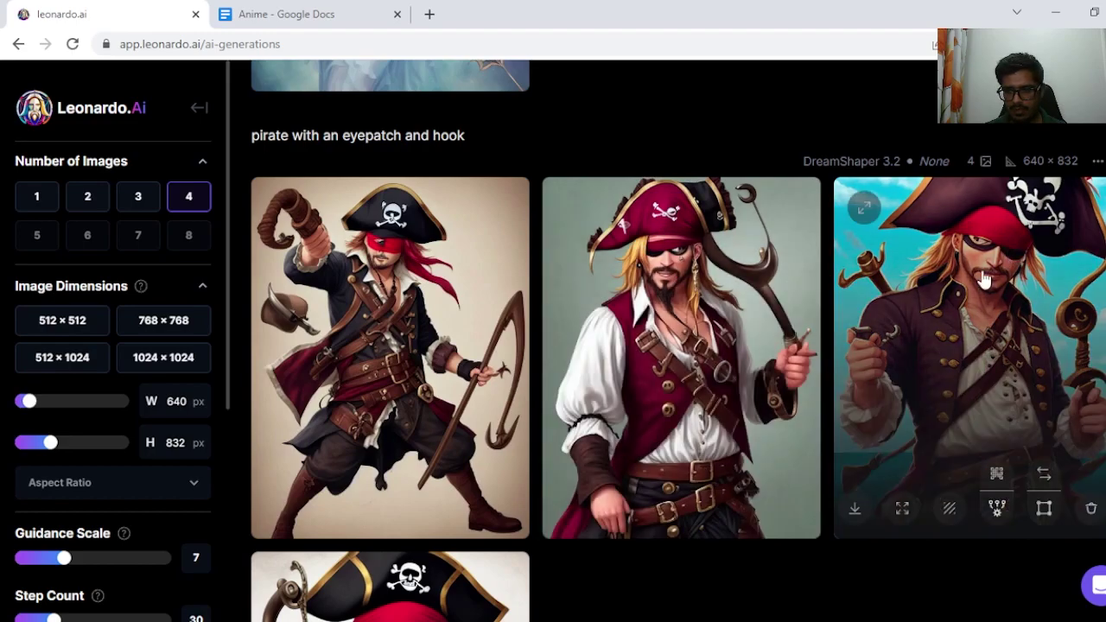
pyautogui.scroll(-2, 407, 363)
pyautogui.scroll(-3, 423, 358)
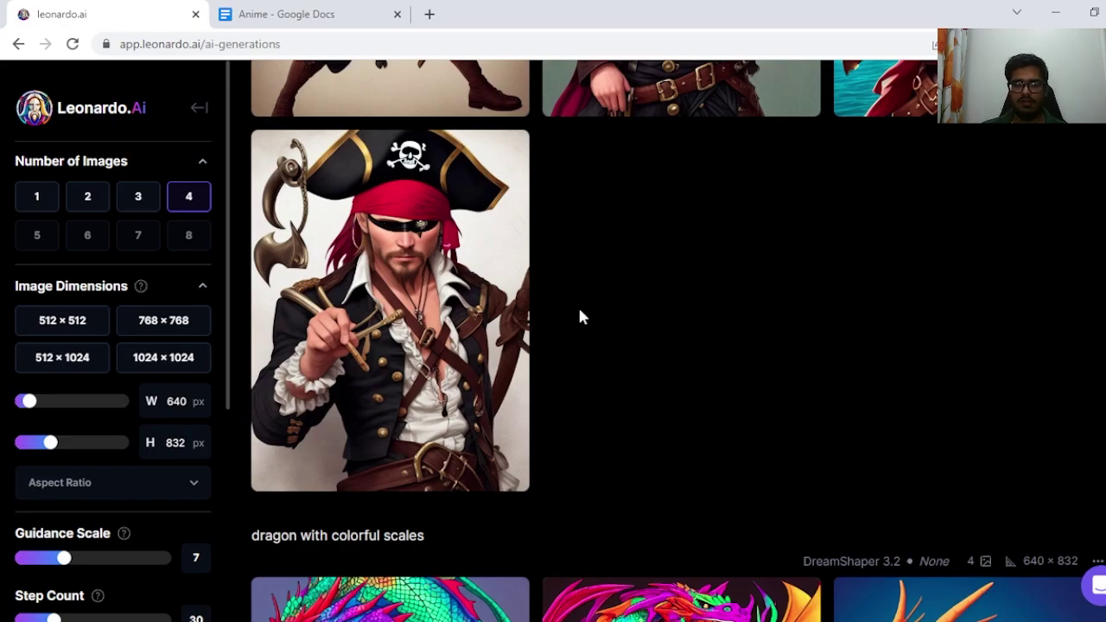
pyautogui.scroll(3, 649, 254)
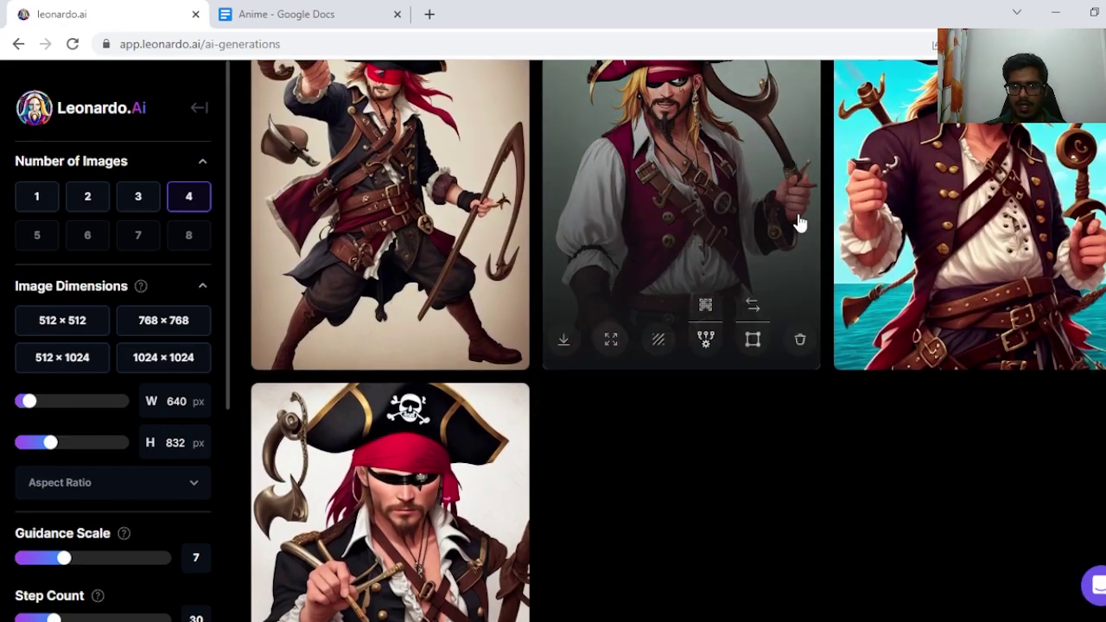
pyautogui.scroll(1, 780, 239)
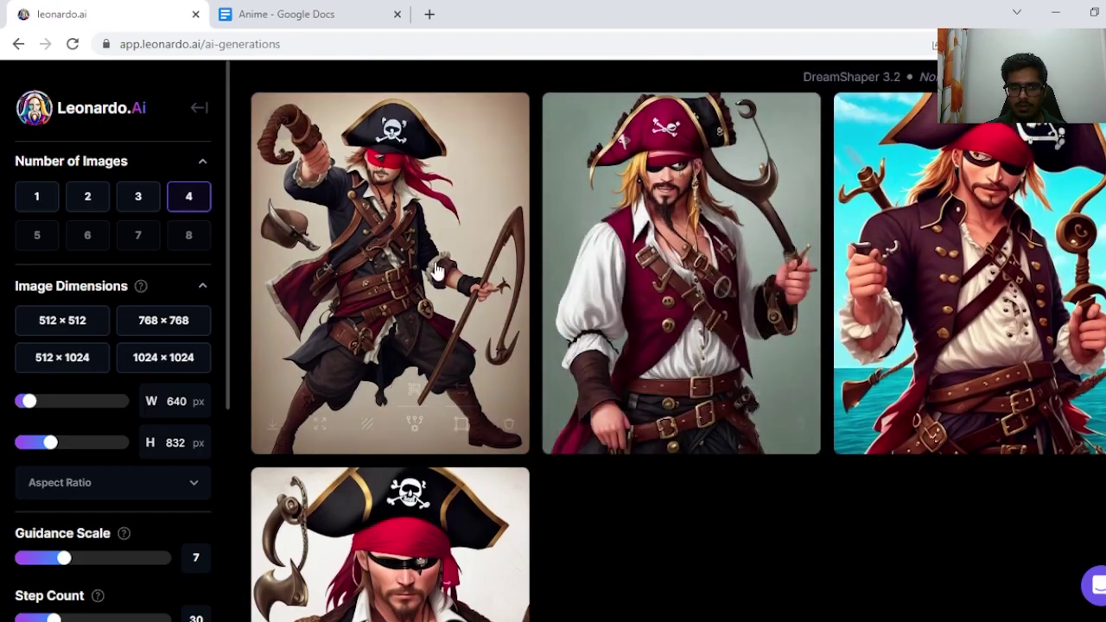
pyautogui.scroll(-5, 473, 302)
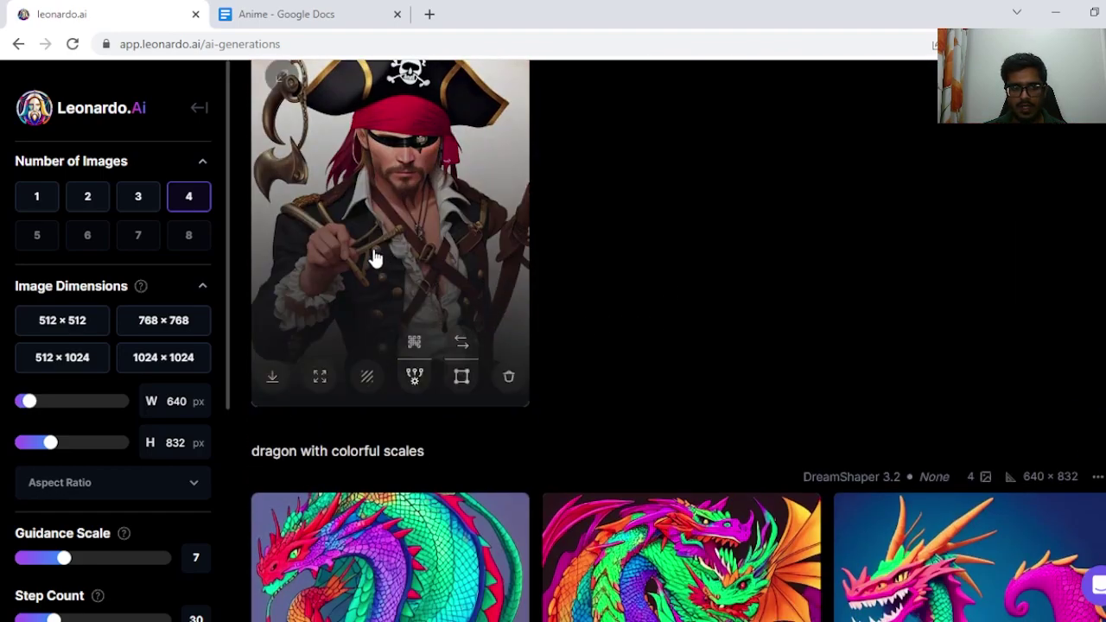
pyautogui.scroll(15, 521, 325)
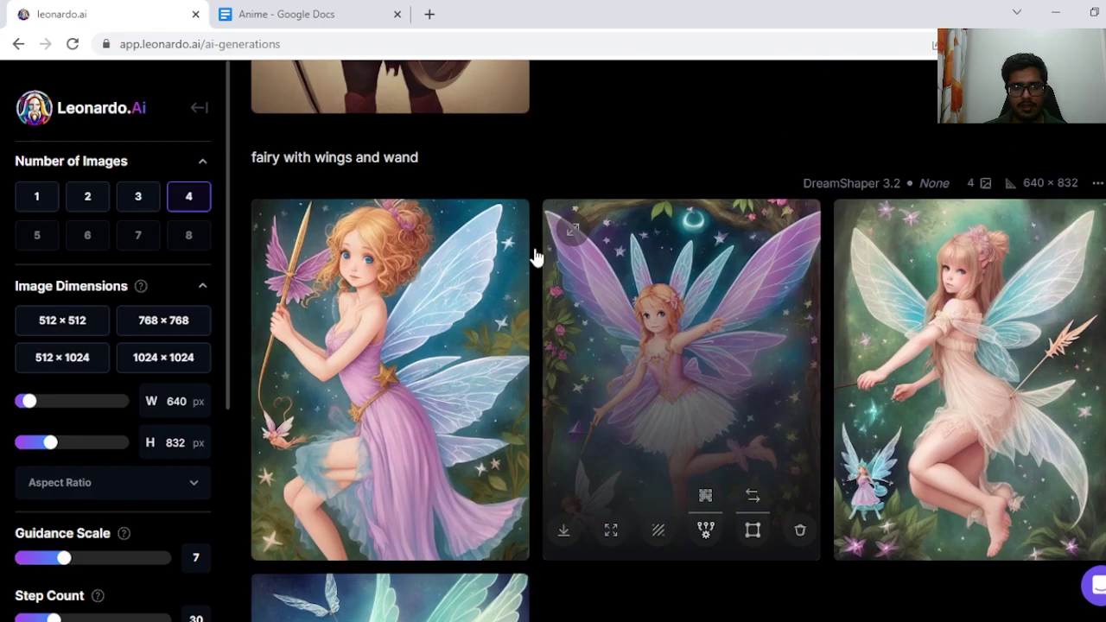
# - Scroll through the four fairy images, then up to the 'warrior with spear and shield' images
pyautogui.scroll(-4, 510, 178)
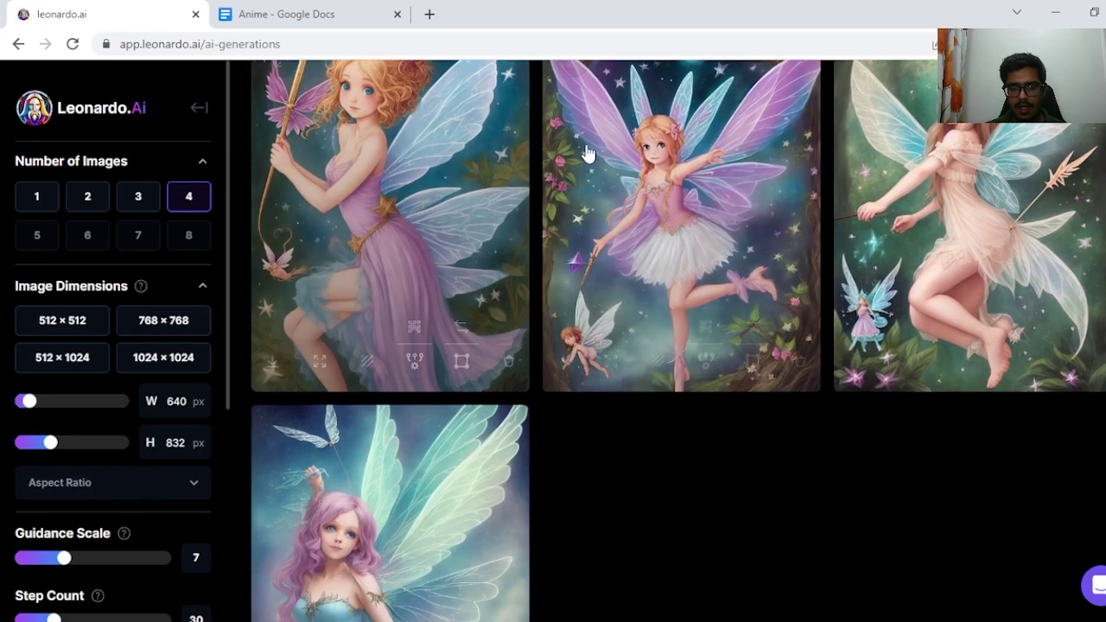
pyautogui.scroll(2, 696, 414)
pyautogui.scroll(1, 777, 483)
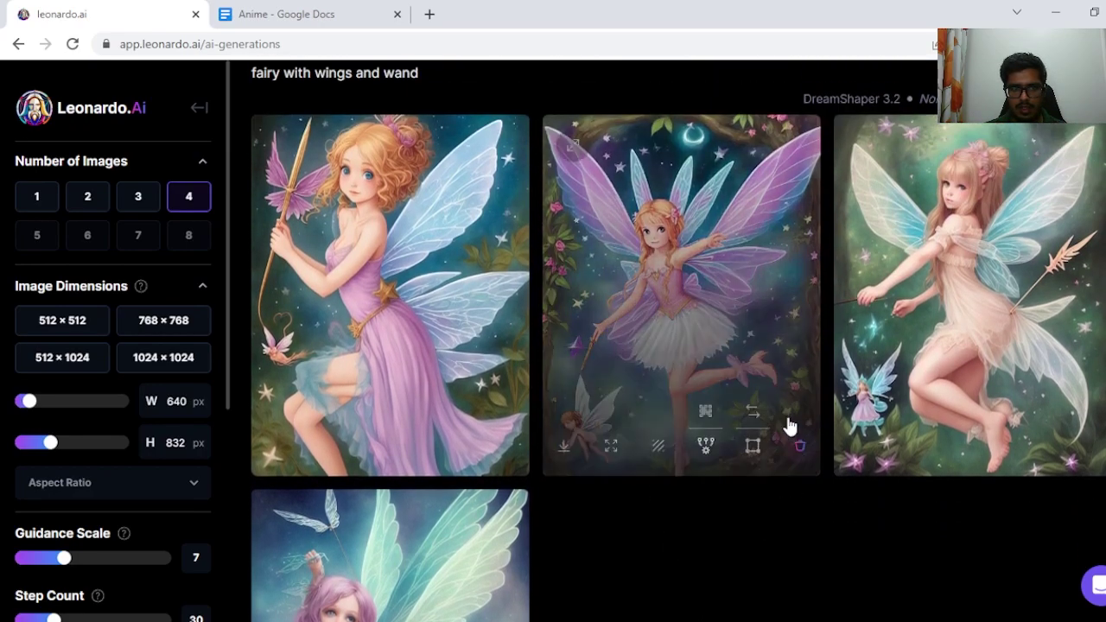
pyautogui.scroll(-4, 645, 493)
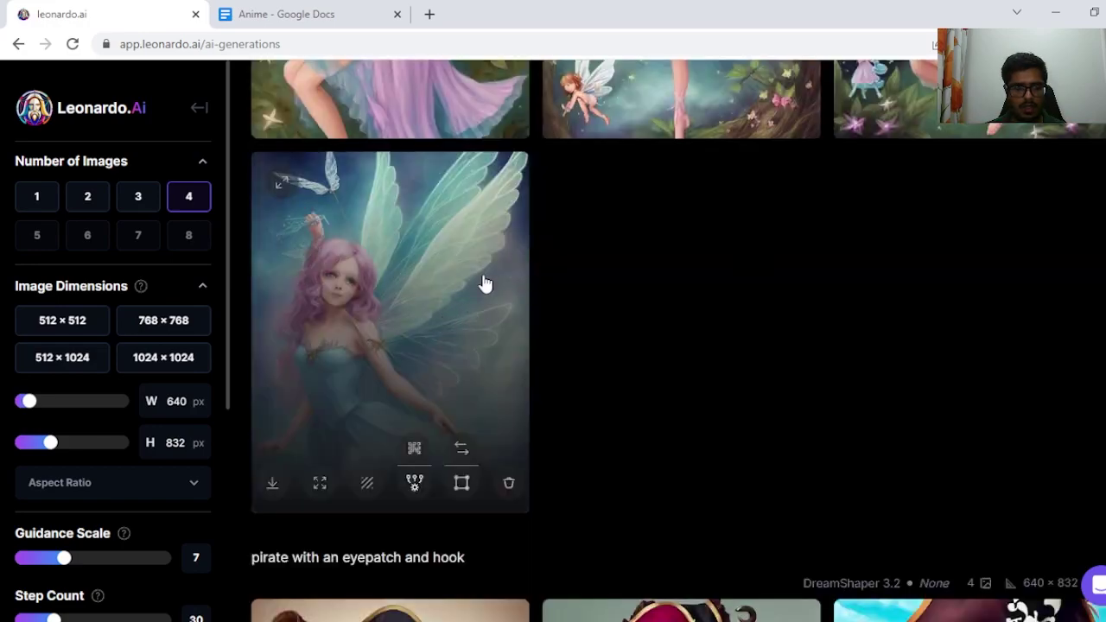
pyautogui.scroll(2, 694, 371)
pyautogui.scroll(12, 694, 371)
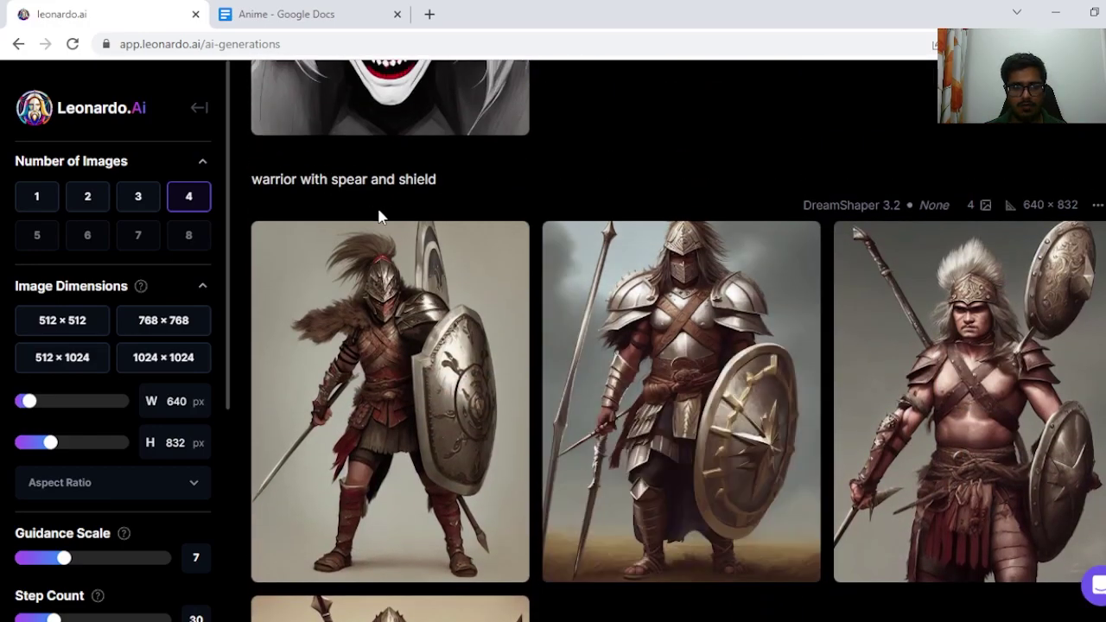
pyautogui.scroll(-2, 843, 135)
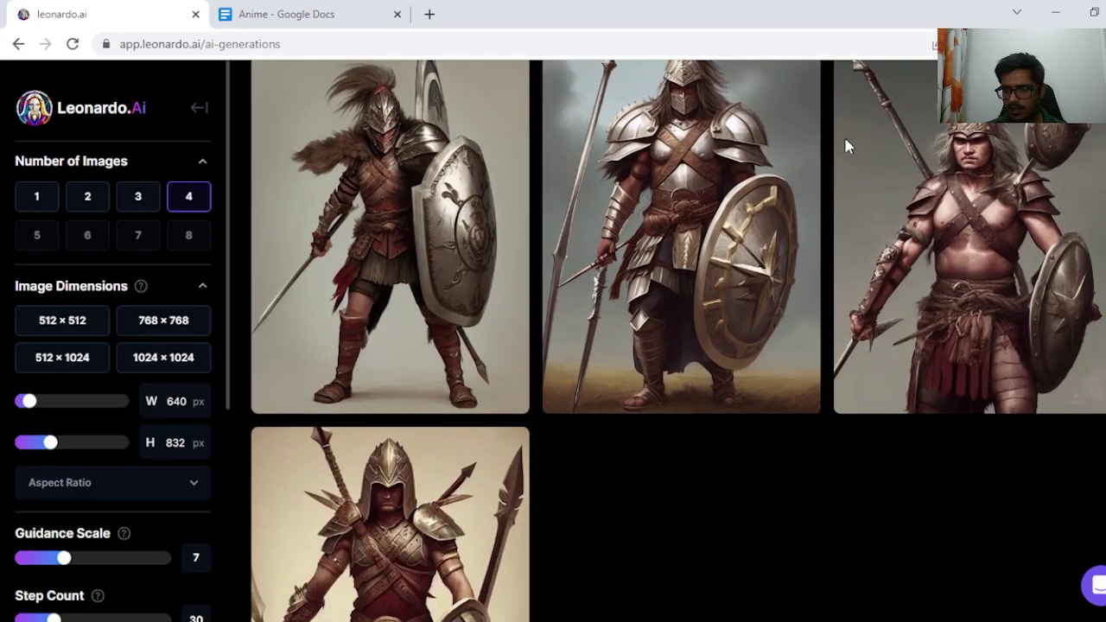
pyautogui.scroll(2, 864, 208)
pyautogui.scroll(-6, 372, 309)
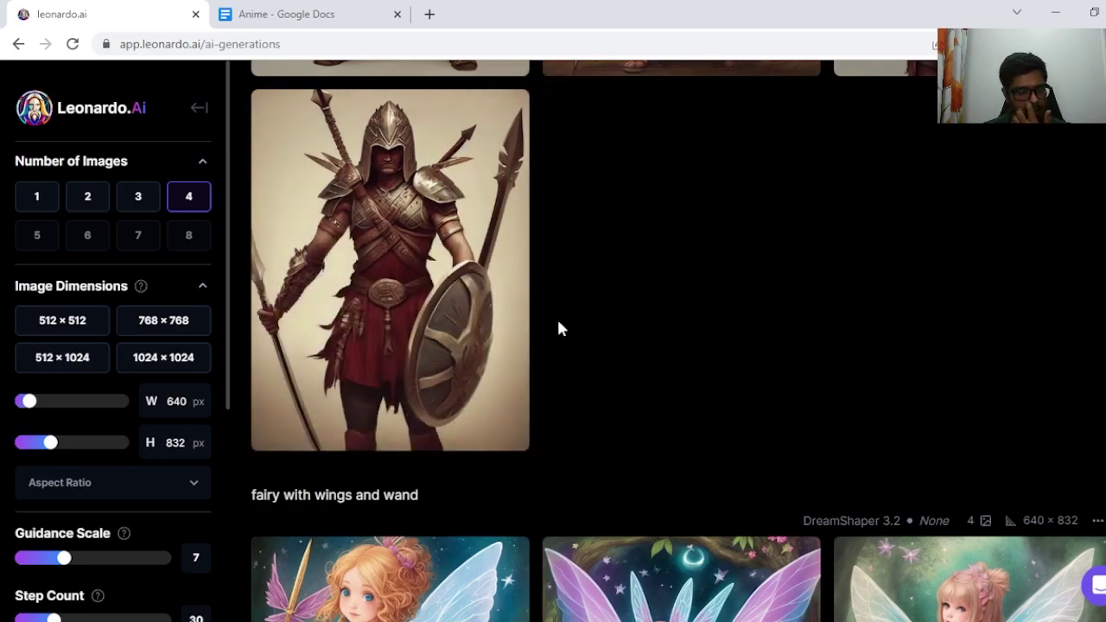
pyautogui.scroll(6, 570, 337)
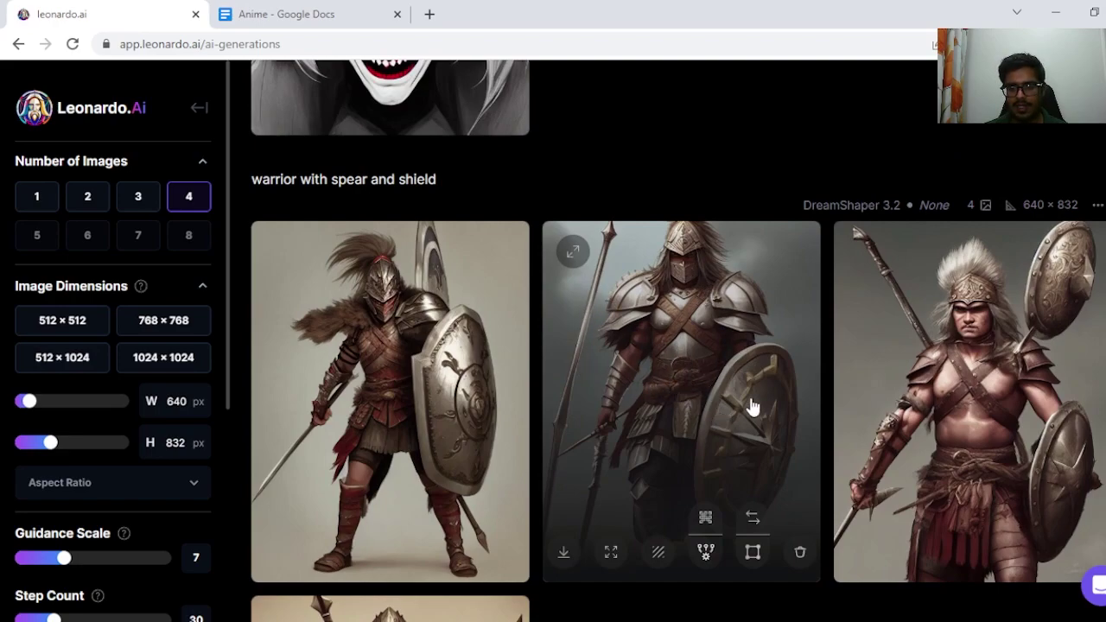
# - Scroll through the four 'villain with sinister grin' images
pyautogui.scroll(9, 765, 458)
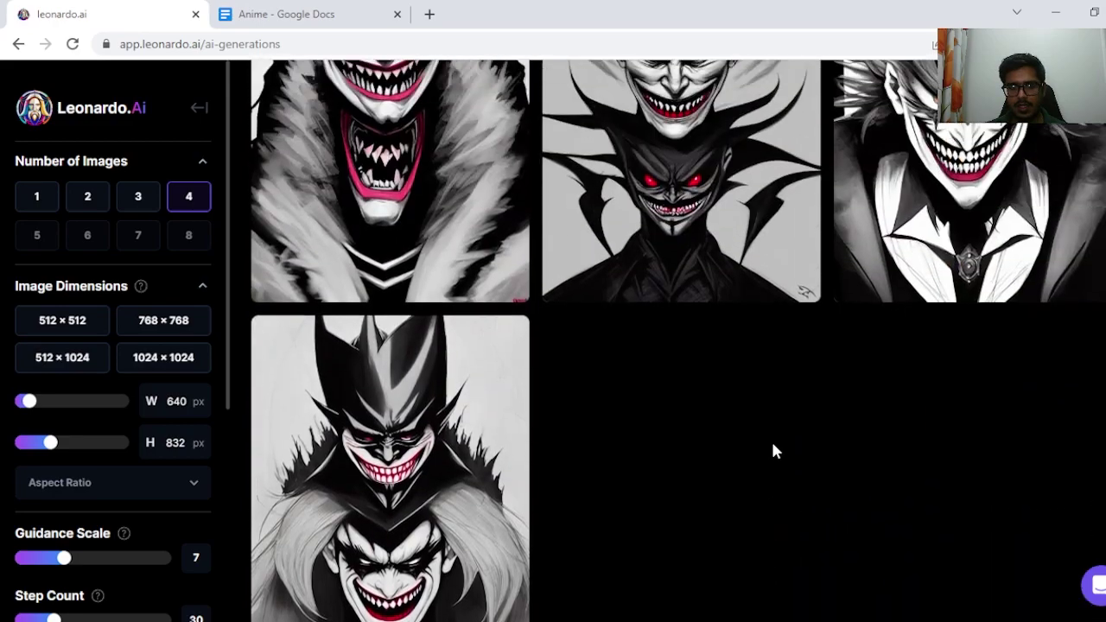
pyautogui.scroll(1, 783, 458)
pyautogui.scroll(-1, 568, 225)
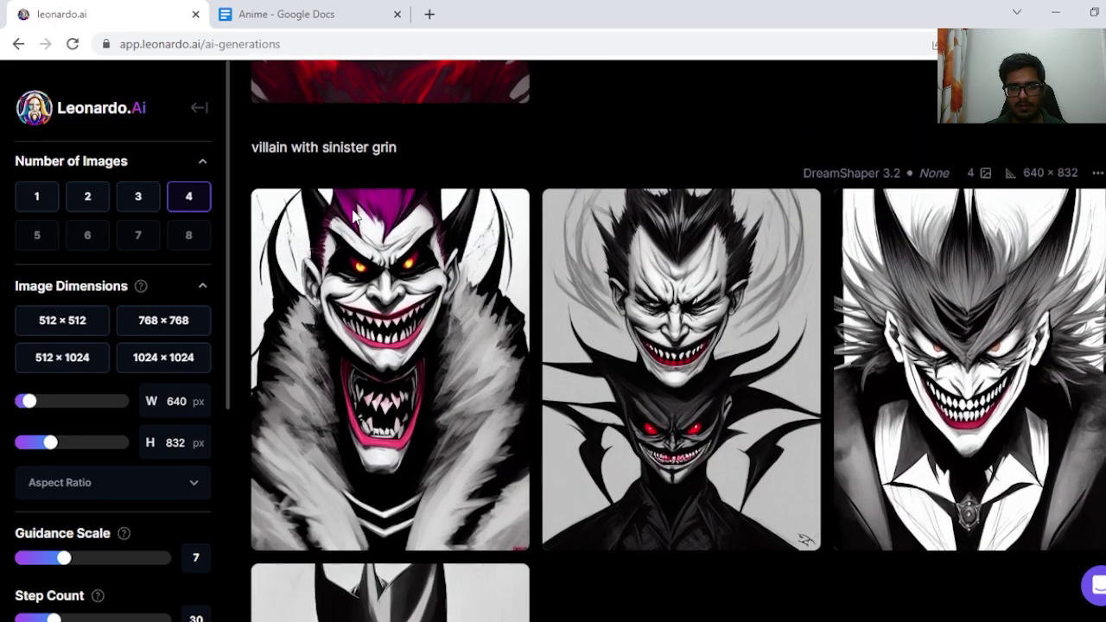
pyautogui.scroll(-3, 683, 307)
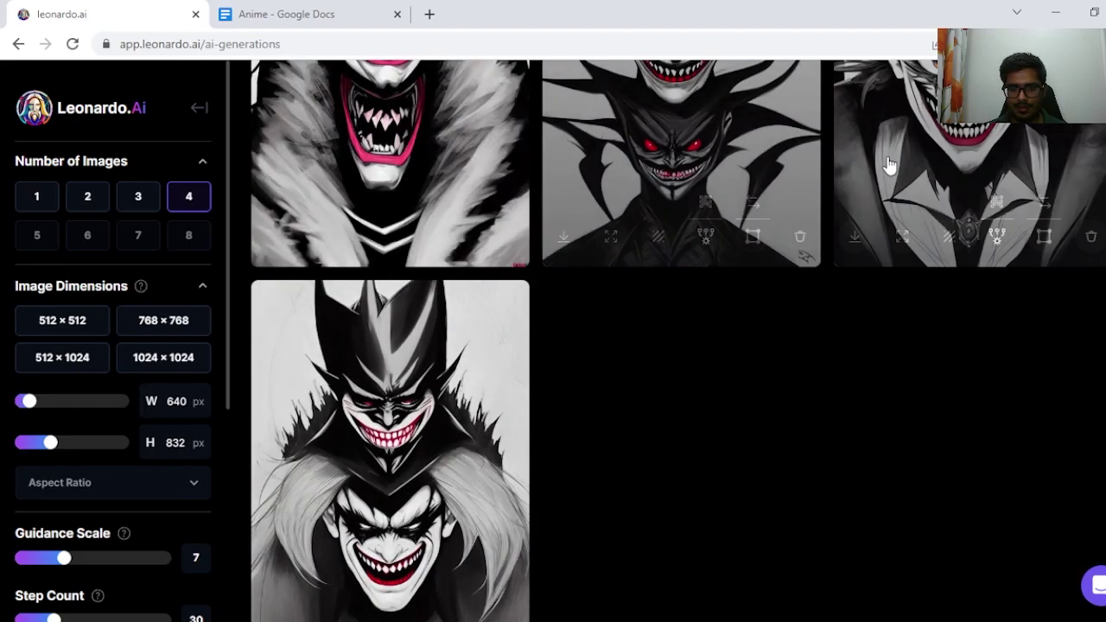
pyautogui.scroll(-2, 420, 271)
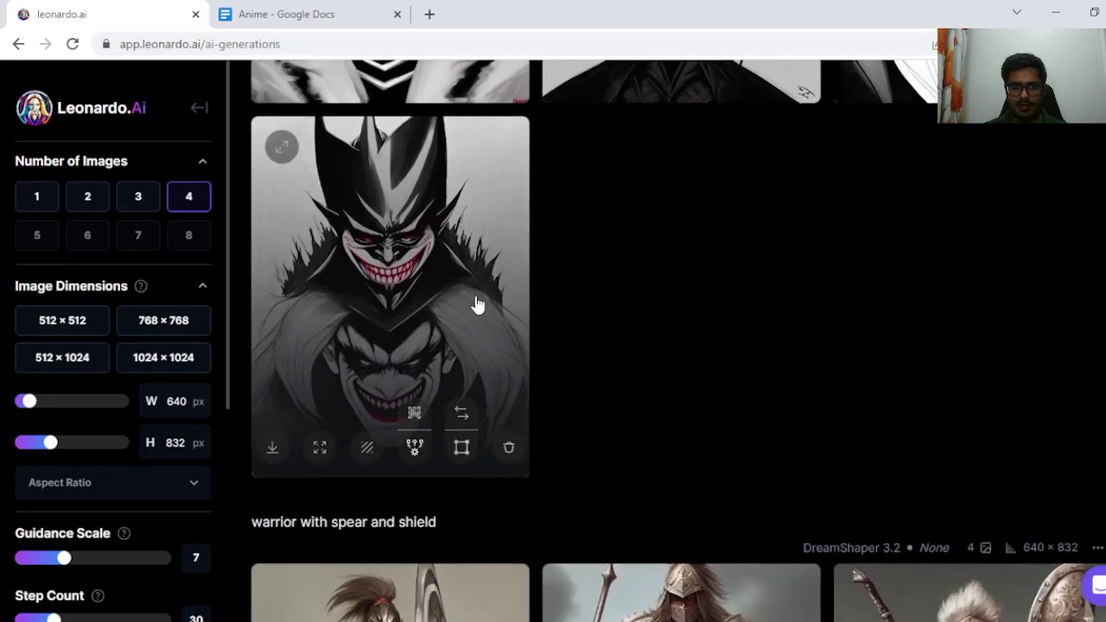
pyautogui.scroll(4, 476, 302)
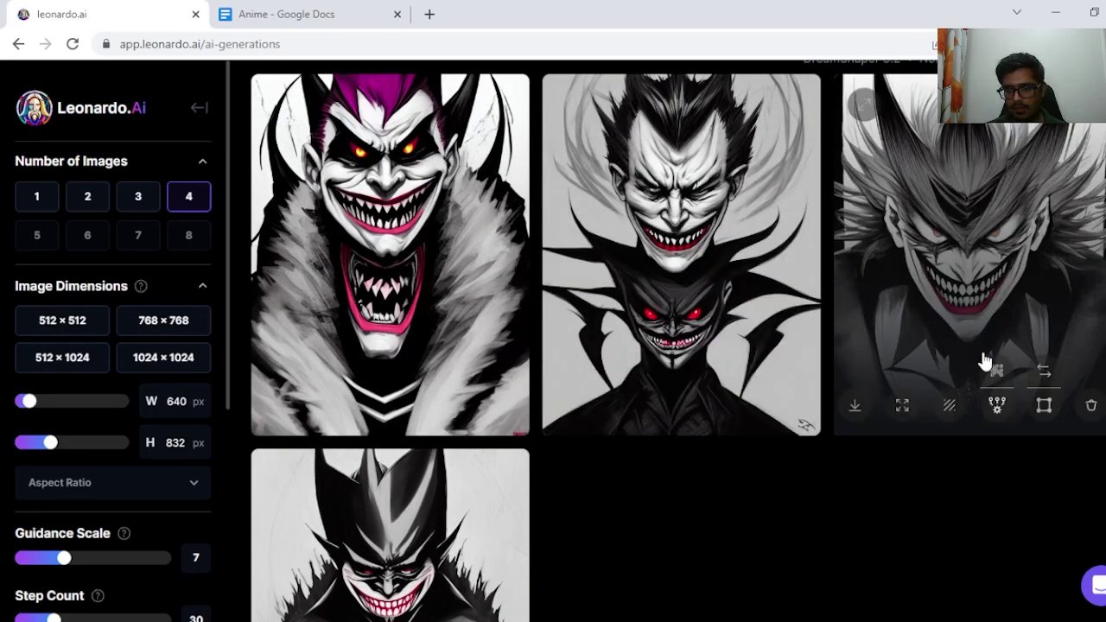
# - Open the third villain image full-size in a new tab and return to the generations page
pyautogui.click(854, 406)
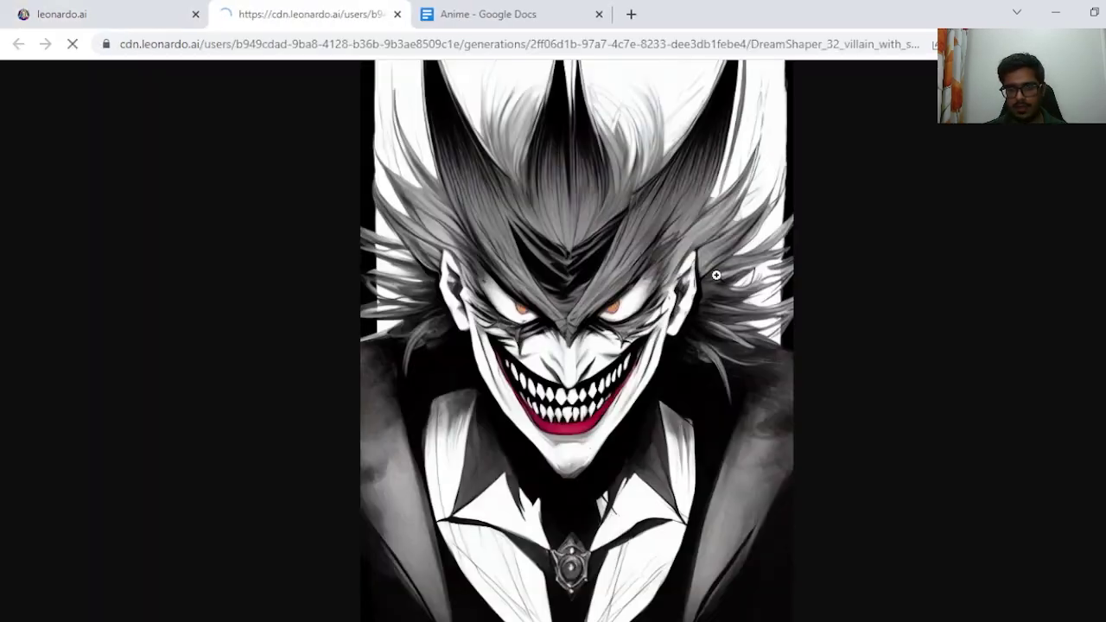
pyautogui.click(104, 14)
pyautogui.scroll(-2, 570, 227)
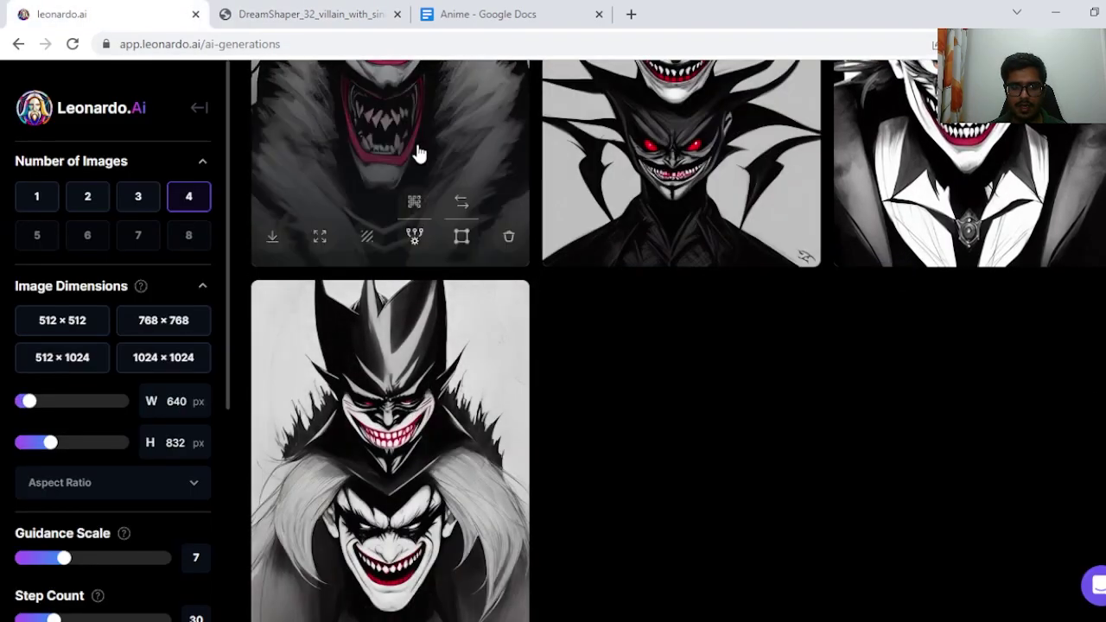
pyautogui.scroll(2, 534, 274)
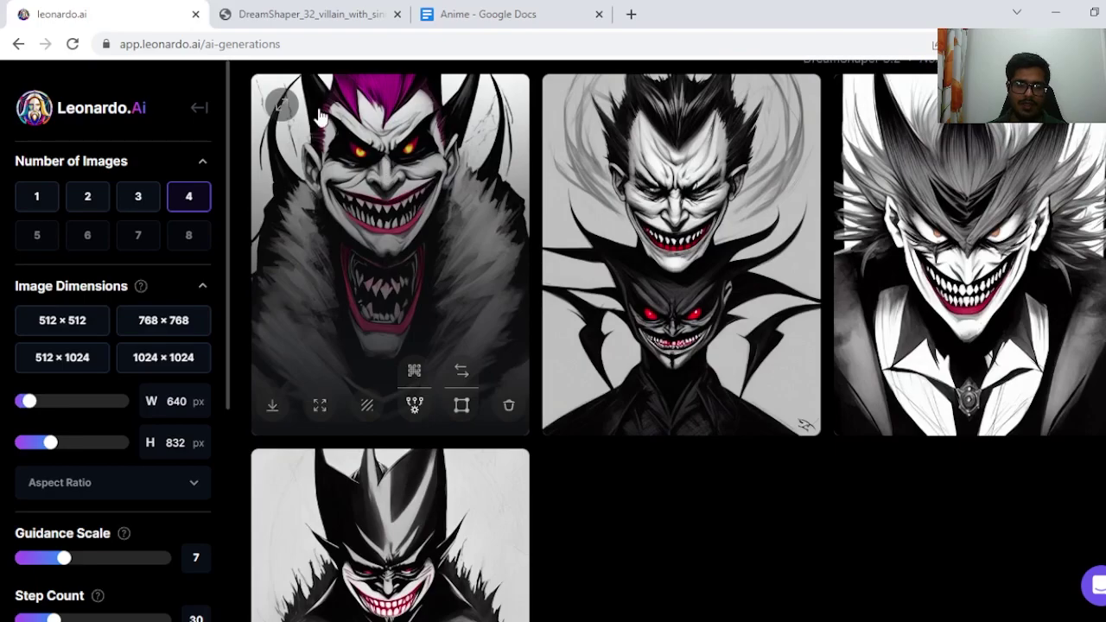
# - Scroll through the four 'demon with horns and red eyes' images
pyautogui.scroll(-13, 604, 366)
pyautogui.scroll(2, 620, 402)
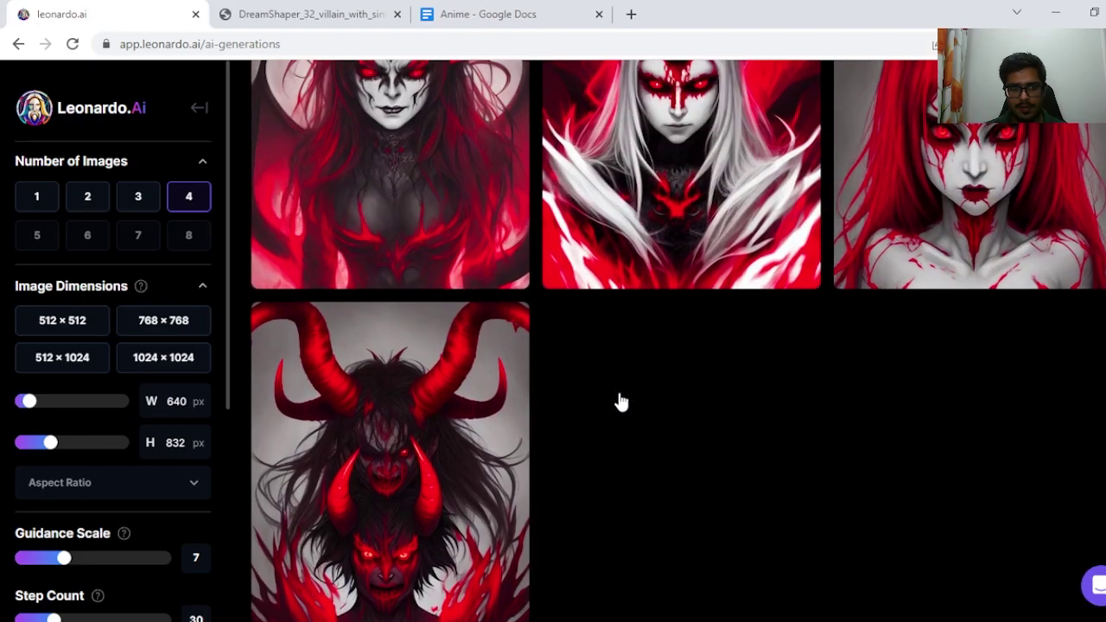
pyautogui.scroll(3, 621, 402)
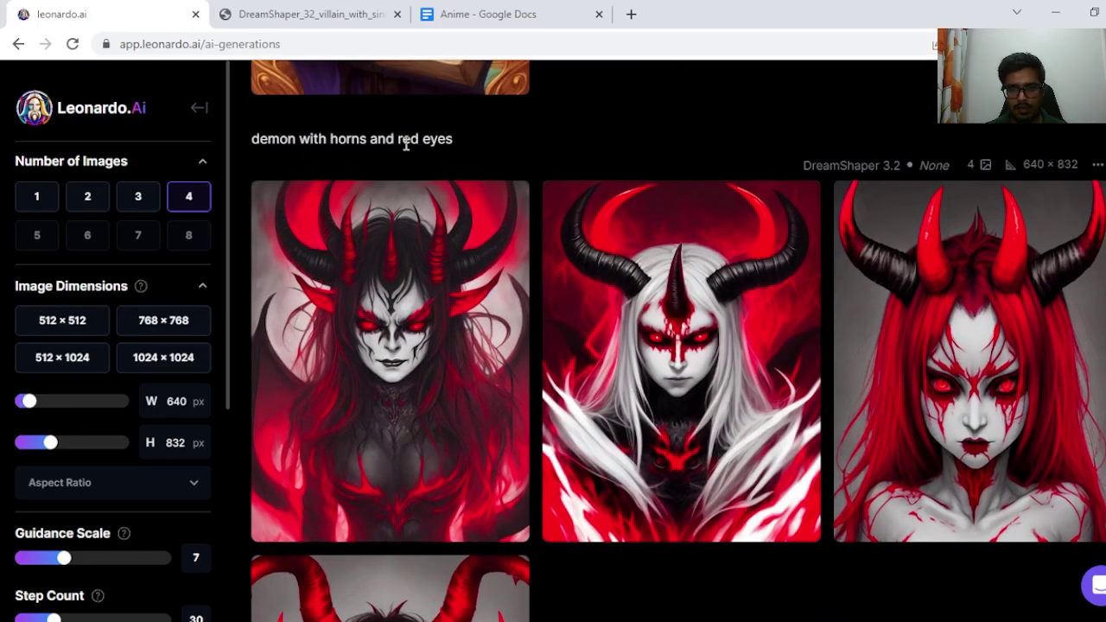
pyautogui.scroll(-2, 572, 140)
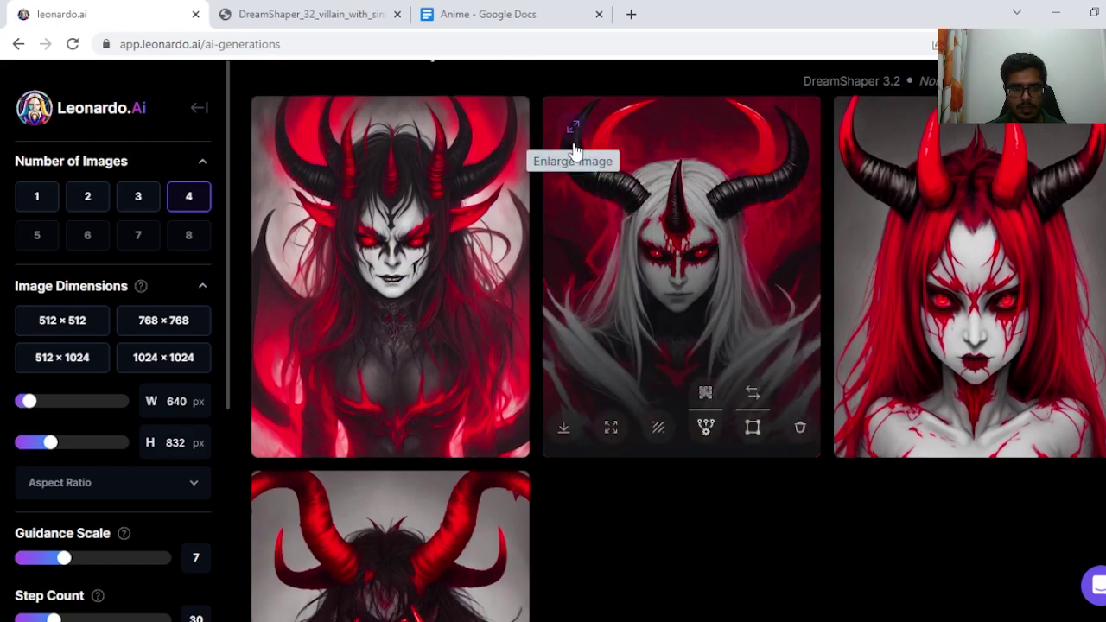
pyautogui.scroll(-1, 575, 151)
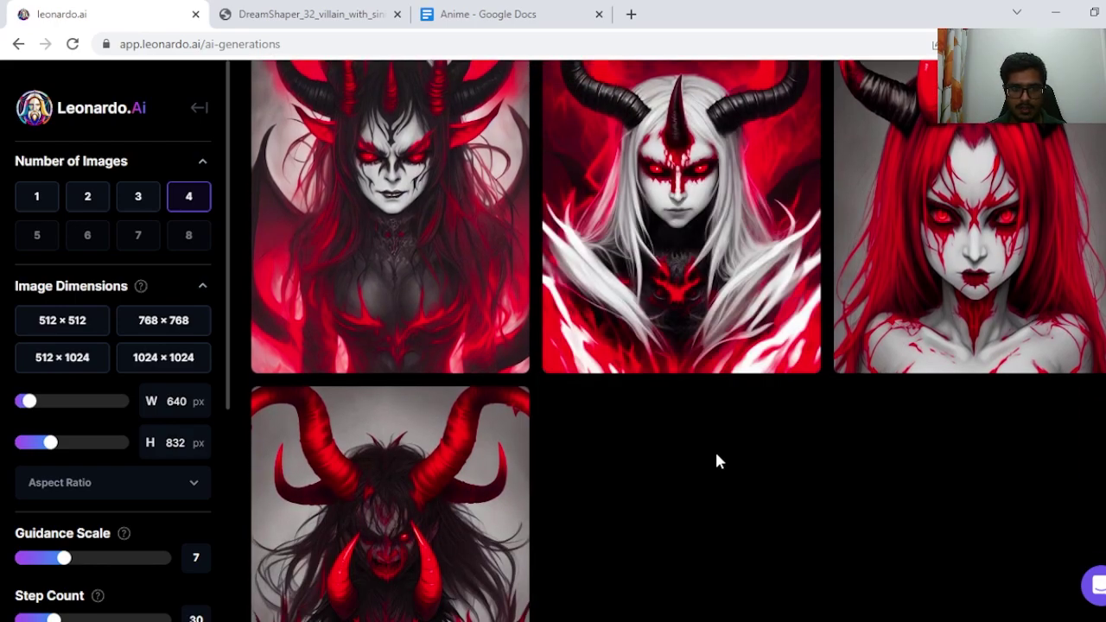
pyautogui.scroll(-2, 716, 460)
pyautogui.scroll(3, 716, 462)
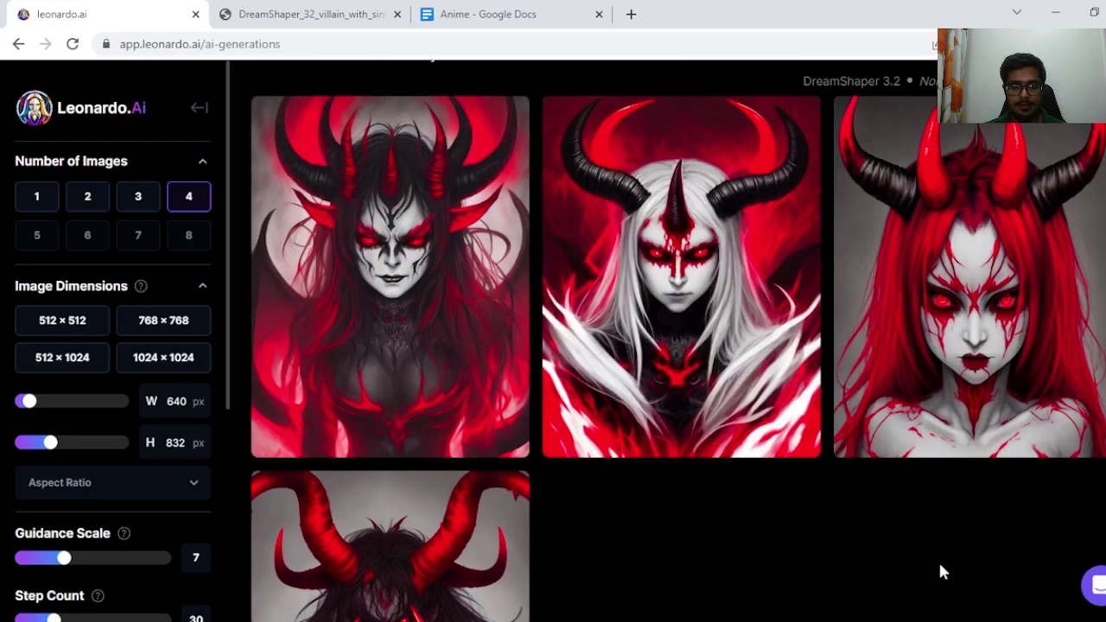
# - Scroll through the four 'sorceress with magic book' images, reaching the blue-suited superheroine set
pyautogui.scroll(10, 938, 560)
pyautogui.scroll(-1, 821, 501)
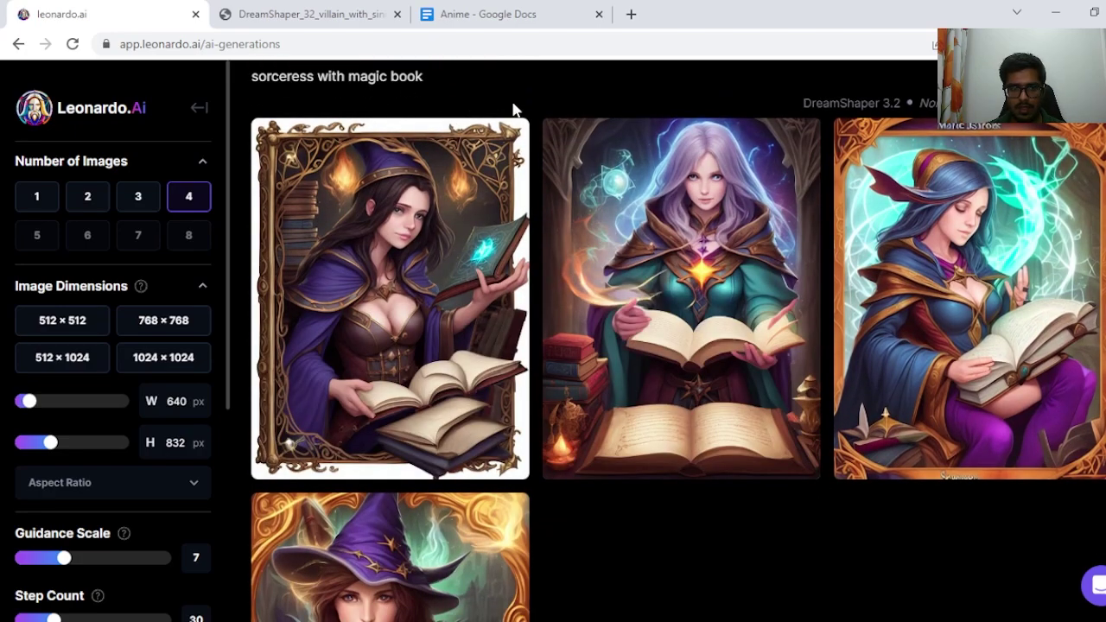
pyautogui.scroll(-1, 518, 110)
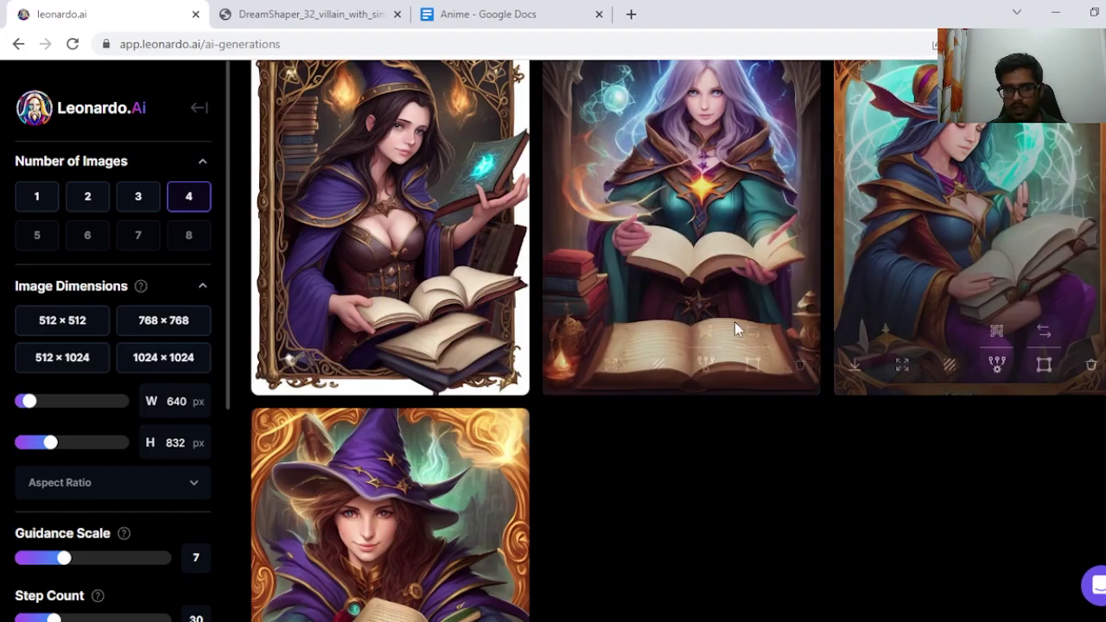
pyautogui.scroll(-2, 437, 323)
pyautogui.scroll(-1, 605, 397)
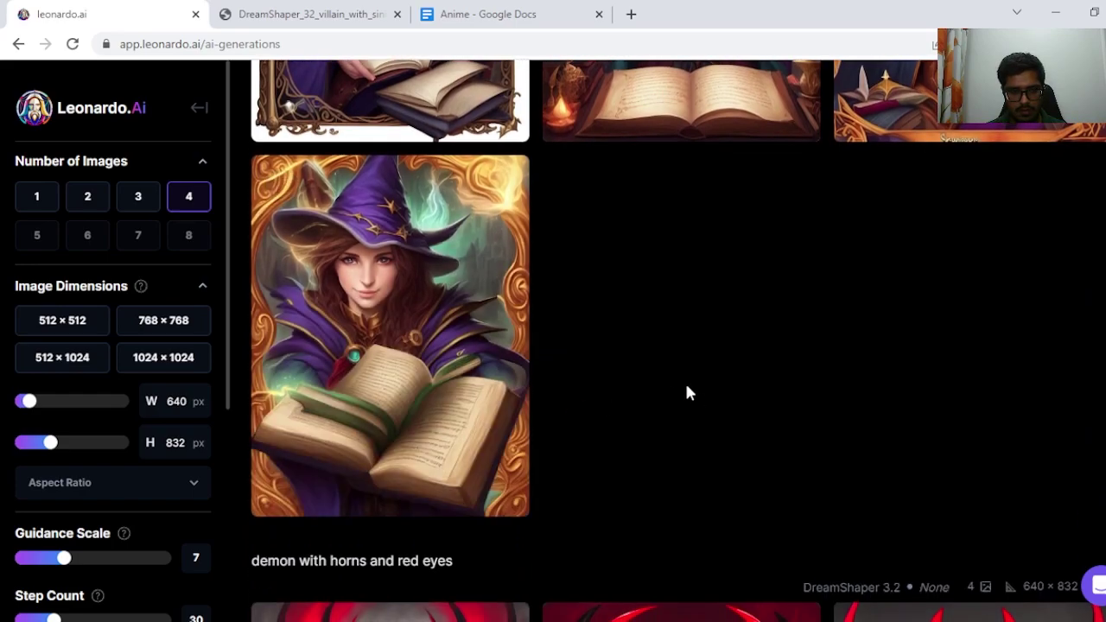
pyautogui.scroll(3, 686, 389)
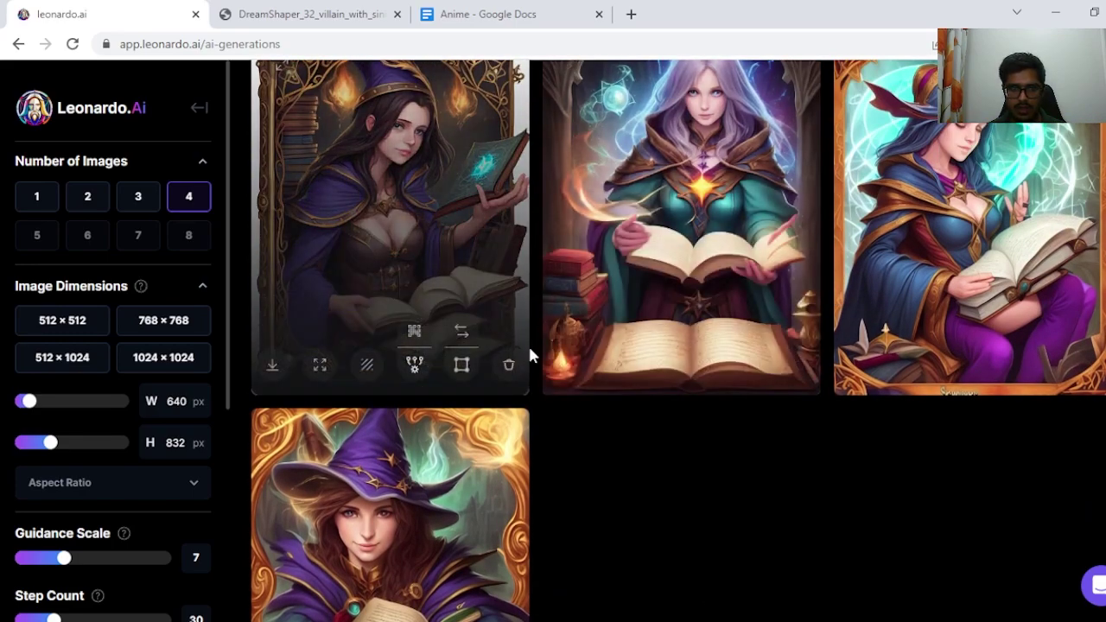
pyautogui.scroll(2, 782, 475)
# - Scroll back and forth through the superheroine and 640×832 knight-with-sword image sets, up to the prompt box
pyautogui.scroll(10, 790, 502)
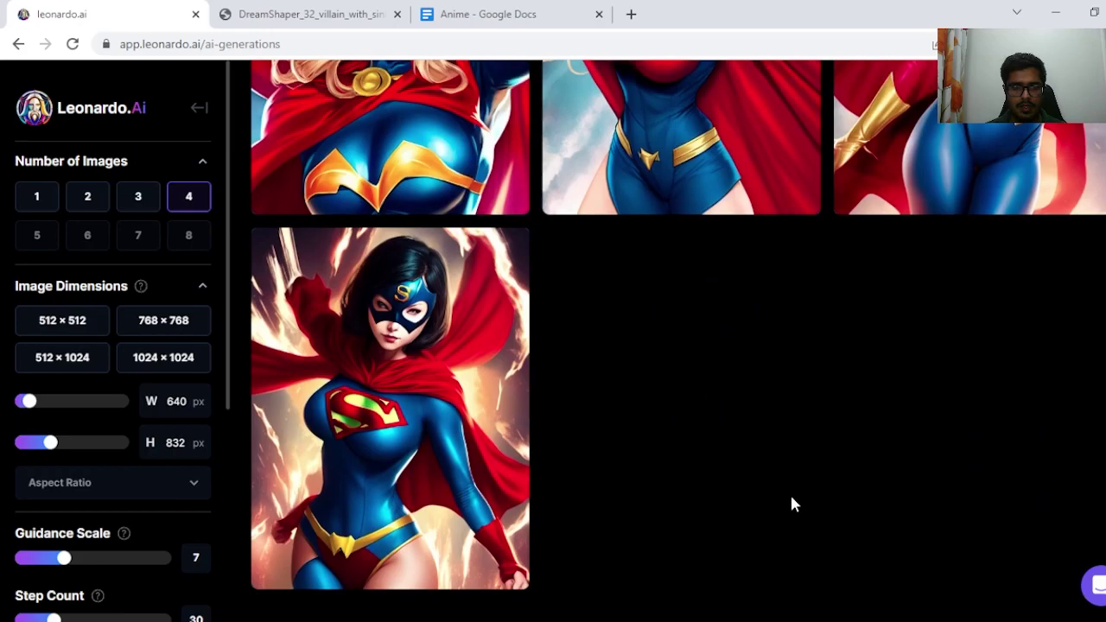
pyautogui.scroll(1, 789, 504)
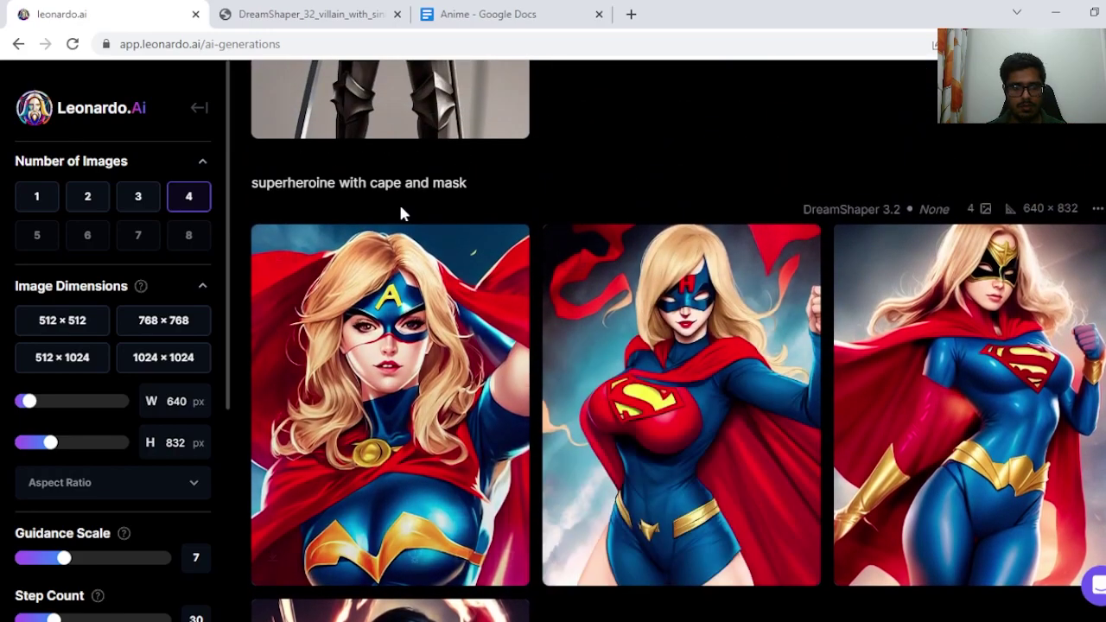
pyautogui.scroll(-4, 610, 181)
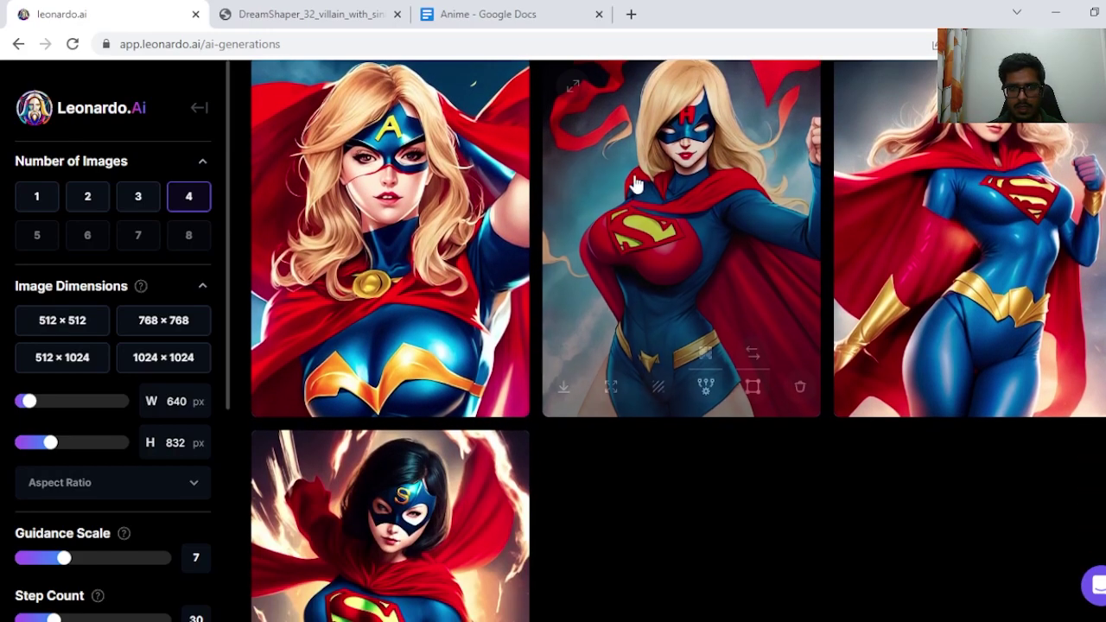
pyautogui.scroll(8, 809, 391)
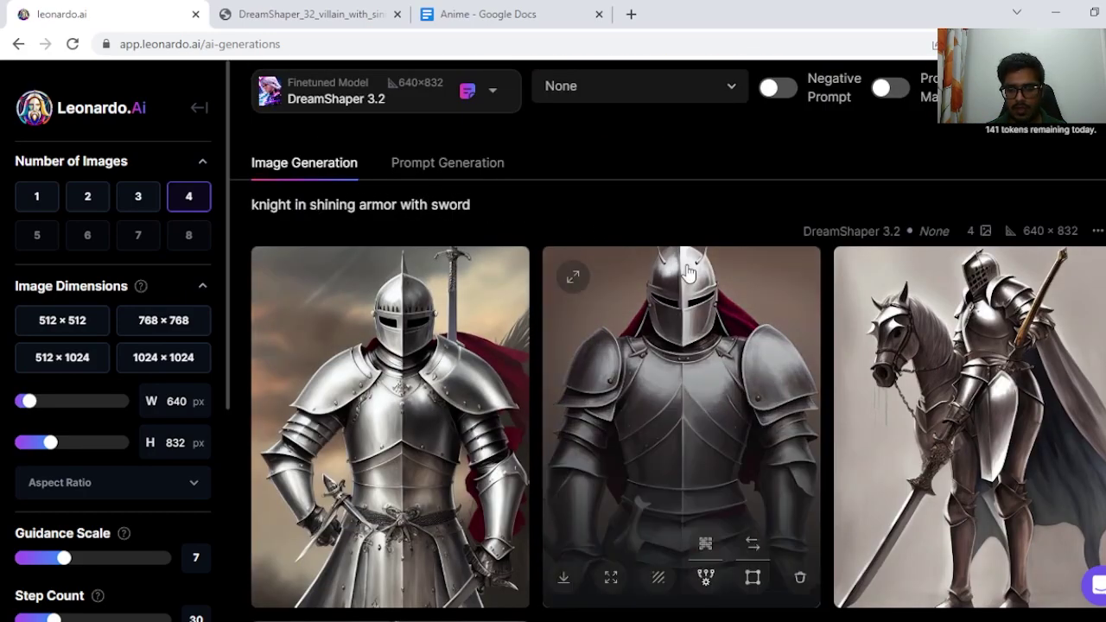
pyautogui.scroll(-2, 682, 346)
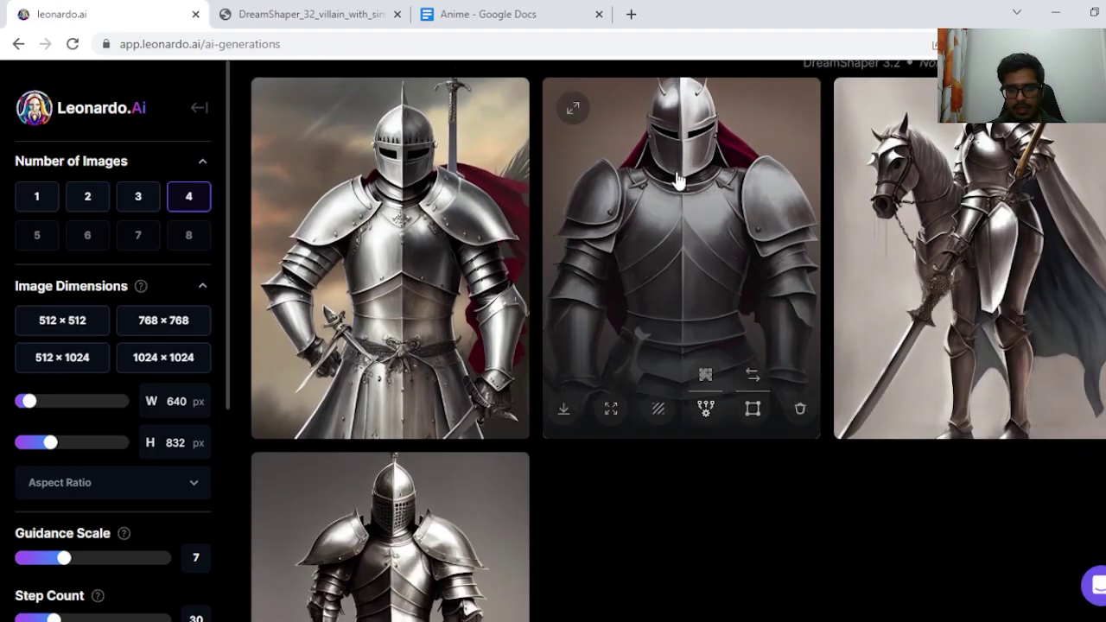
pyautogui.scroll(-3, 420, 217)
pyautogui.scroll(1, 503, 338)
pyautogui.scroll(3, 503, 339)
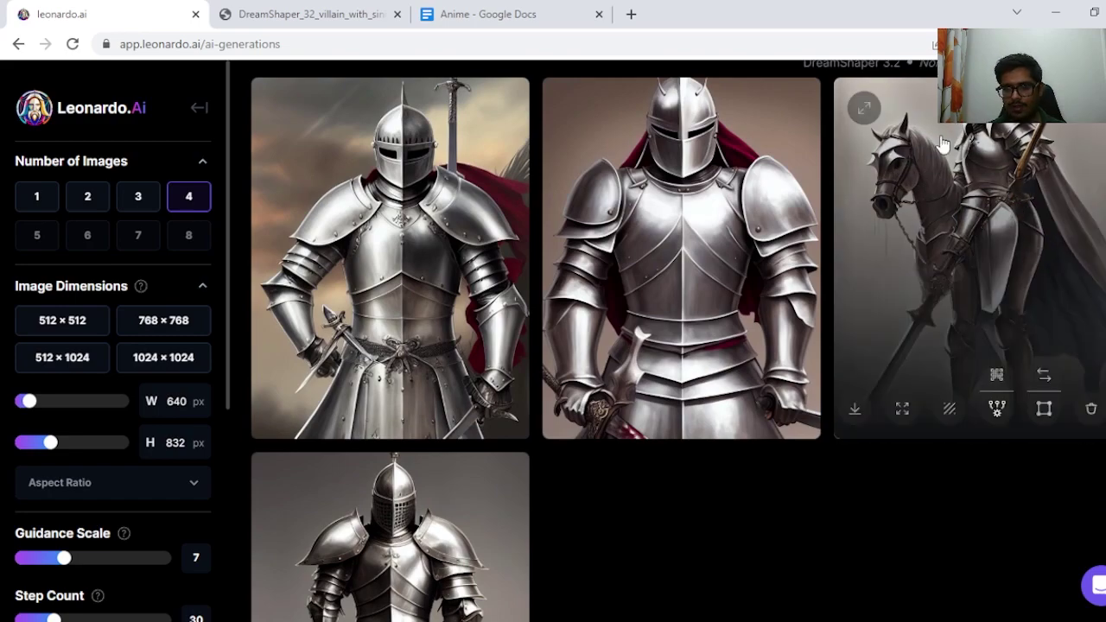
pyautogui.scroll(-3, 420, 345)
pyautogui.scroll(6, 706, 340)
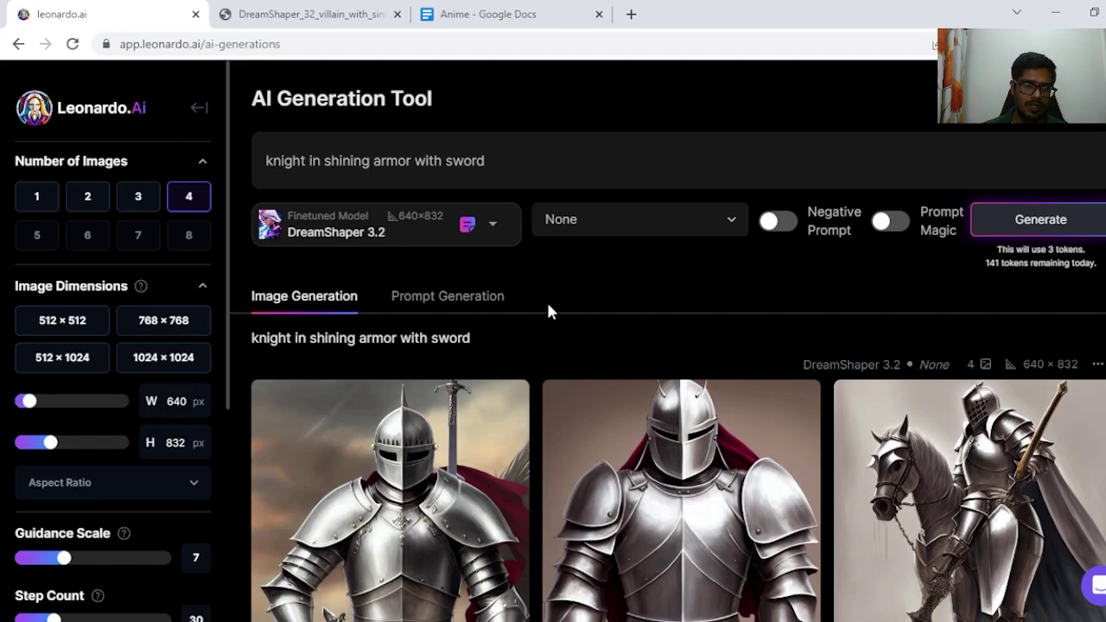
# - Open the home page from the sidebar logo in a new tab, showing Pixel Art and Spirit Creatures
pyautogui.middleClick(197, 116)
pyautogui.click(489, 25)
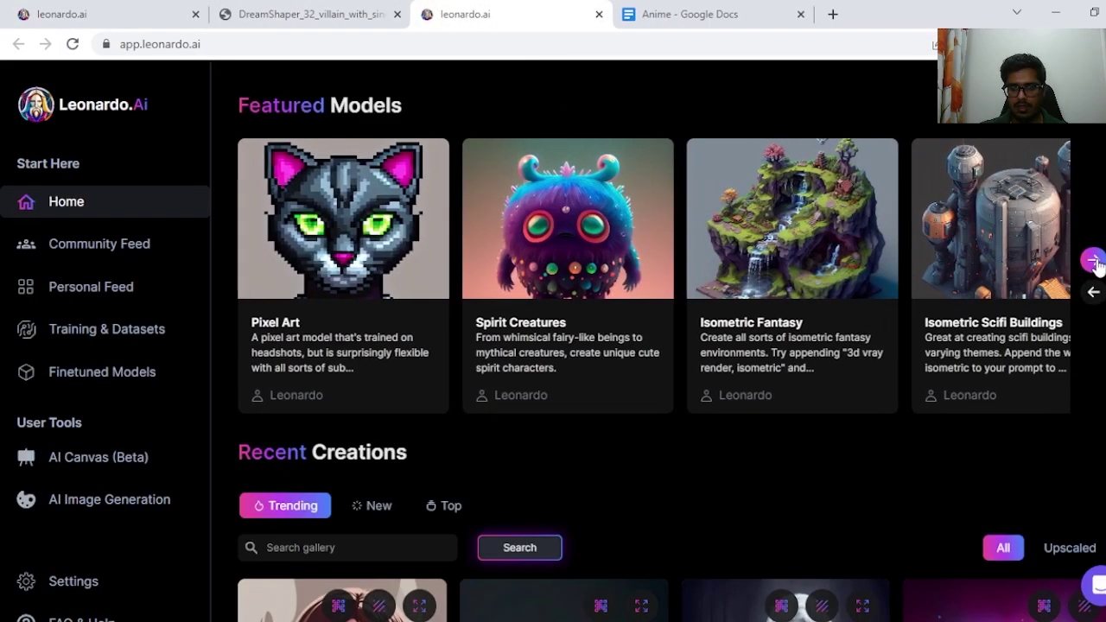